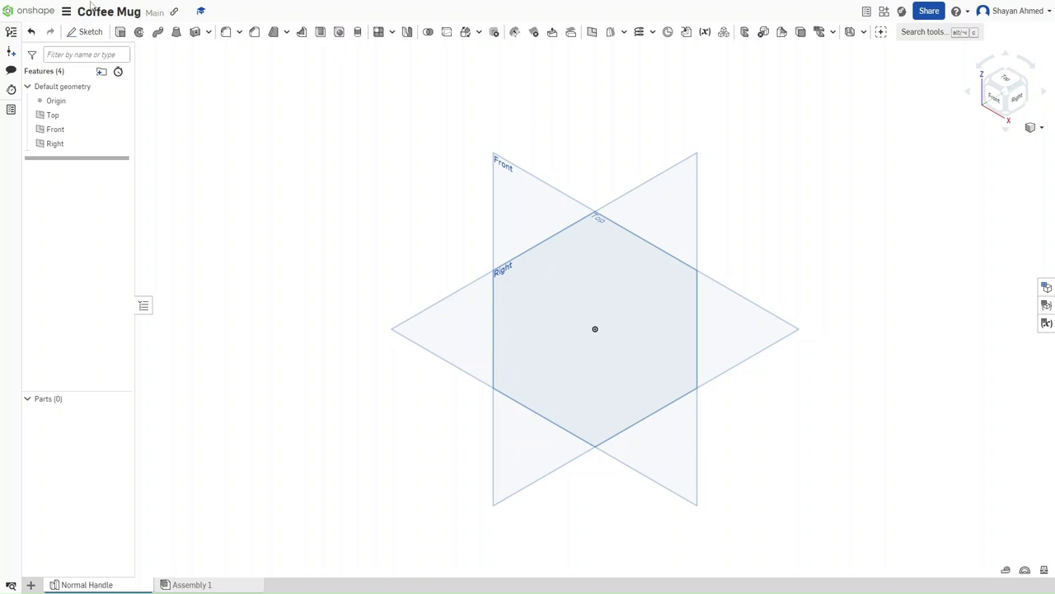
# Check the workspace units and keep them in inches
pyautogui.click(66, 11)
pyautogui.click(115, 115)
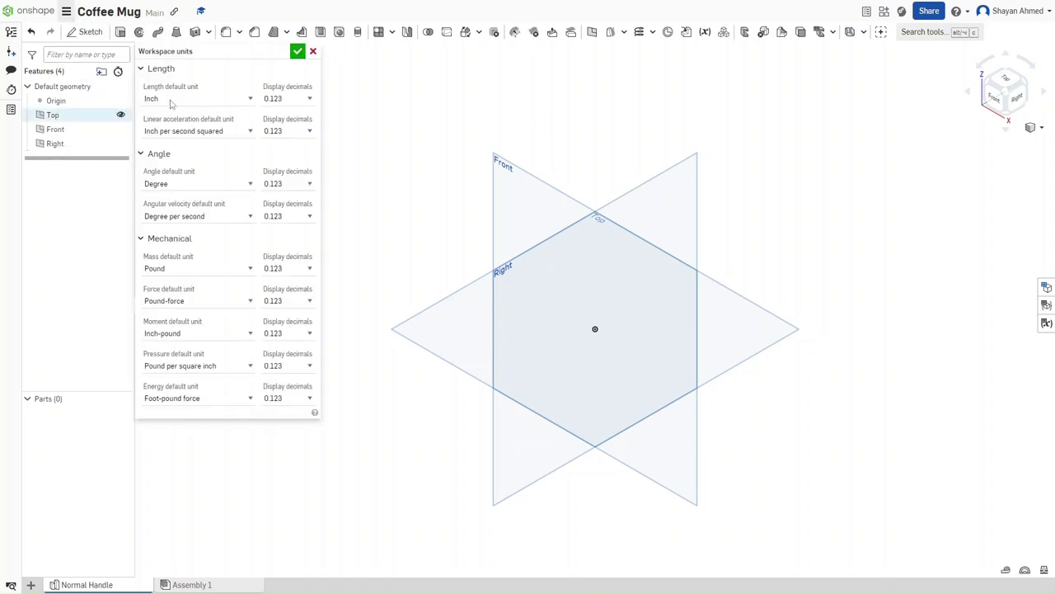
pyautogui.click(297, 50)
# On the Top plane, draw a circle at the origin with a 3.5 in diameter
pyautogui.click(442, 322)
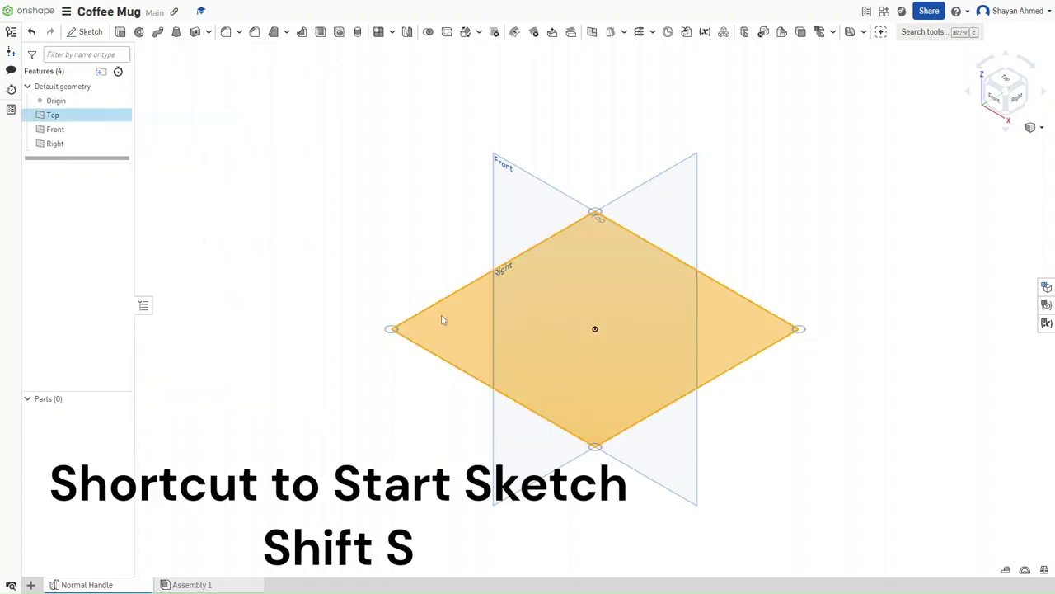
pyautogui.hotkey('shift', 's')
pyautogui.hotkey('shift', '5')
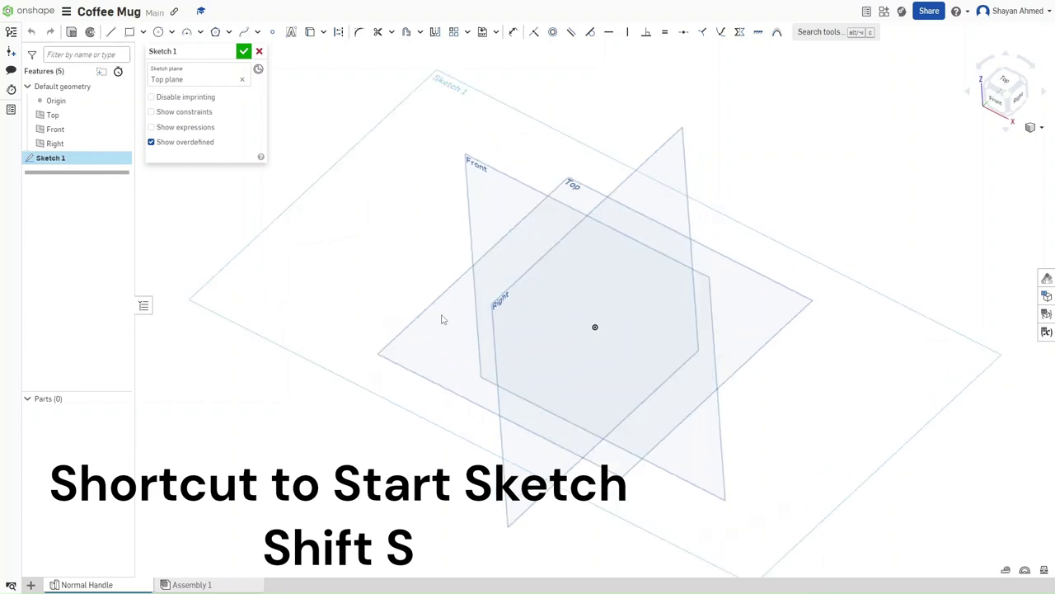
pyautogui.press('c')
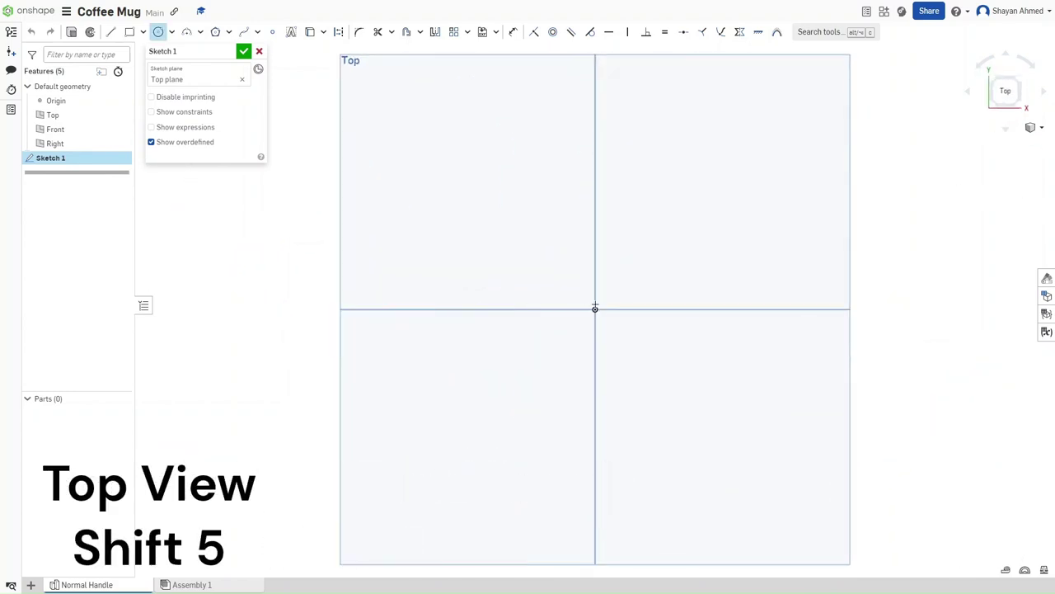
pyautogui.click(595, 310)
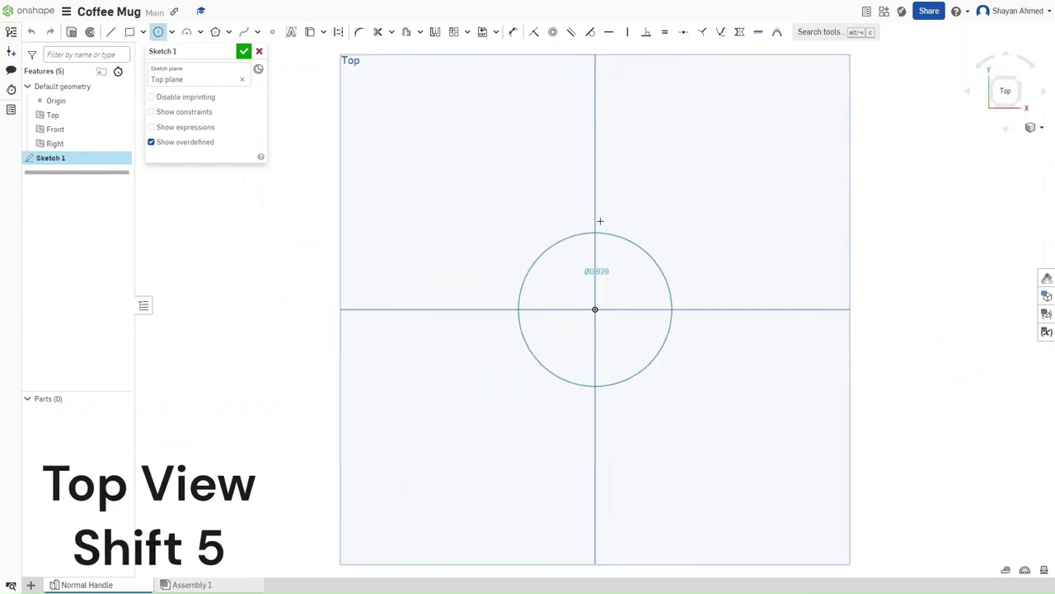
pyautogui.write('3')
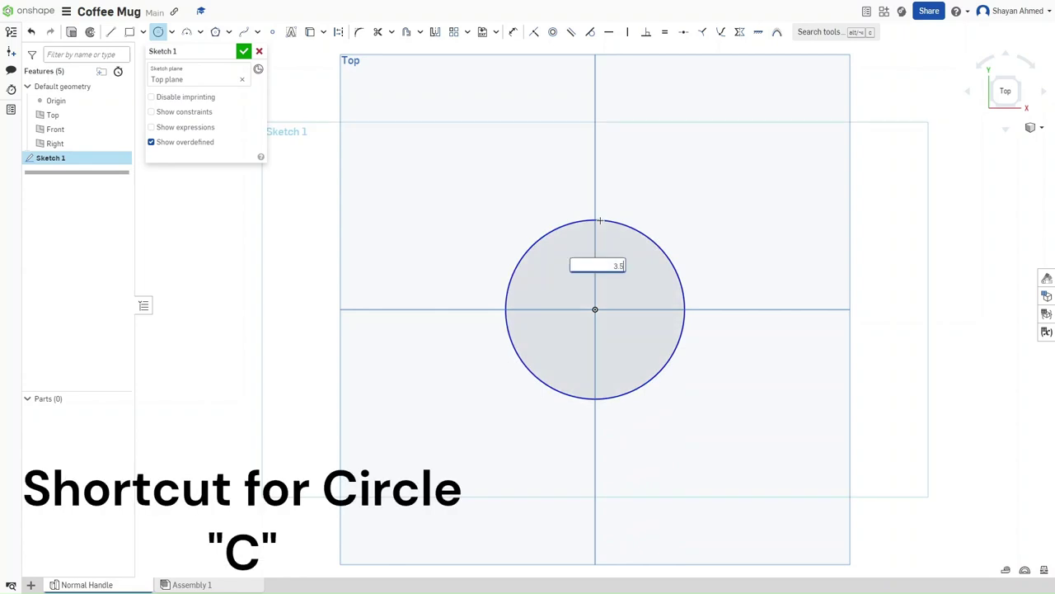
pyautogui.write('.5')
pyautogui.press('Return')
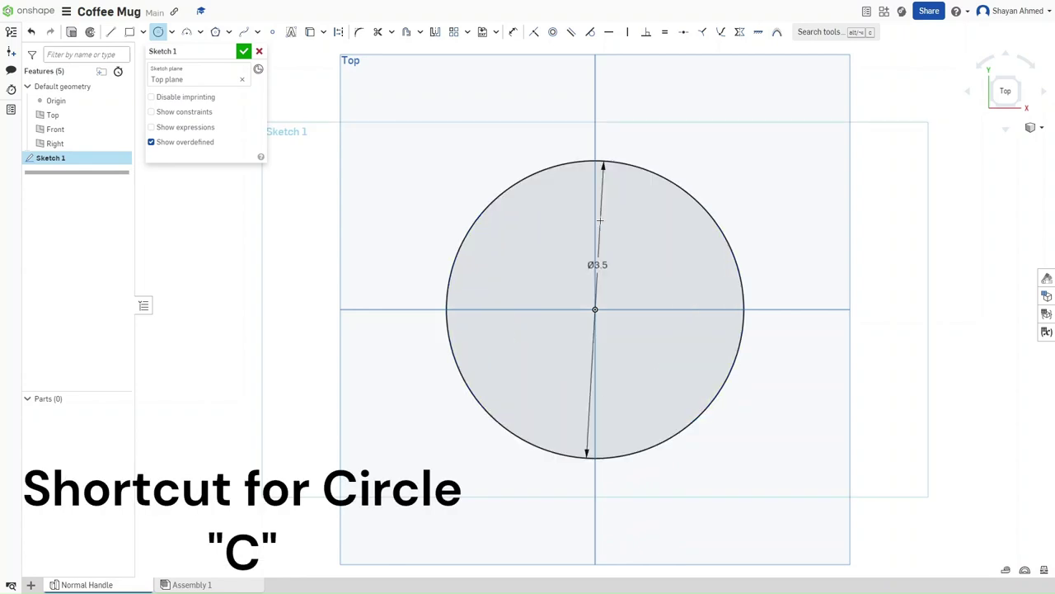
# Extrude the 3.5 in circle 4 in deep into a solid cylinder, Part 1
pyautogui.press('Return')
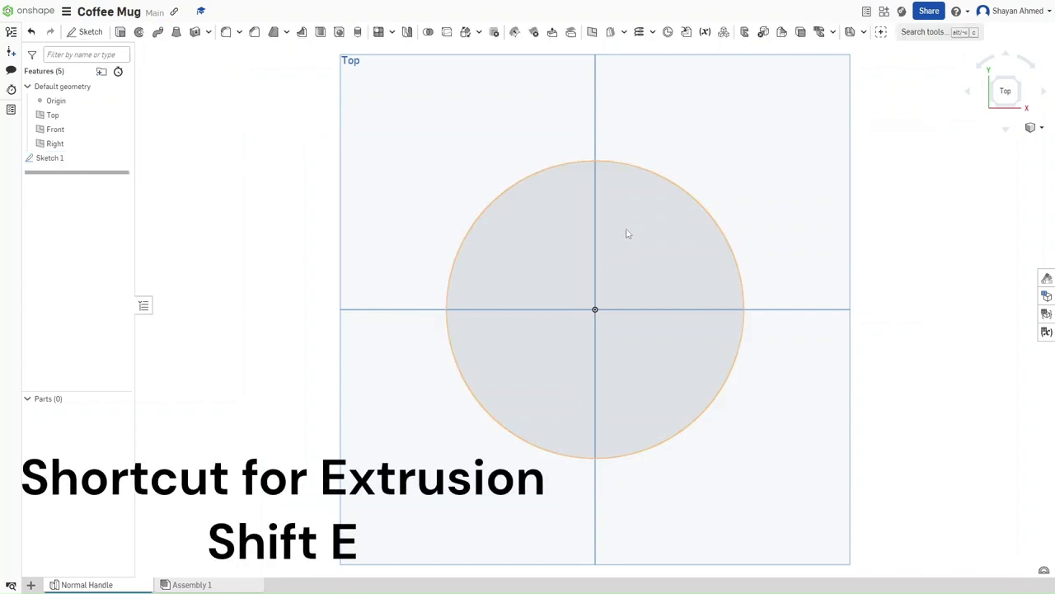
pyautogui.click(629, 234)
pyautogui.hotkey('shift', 'e')
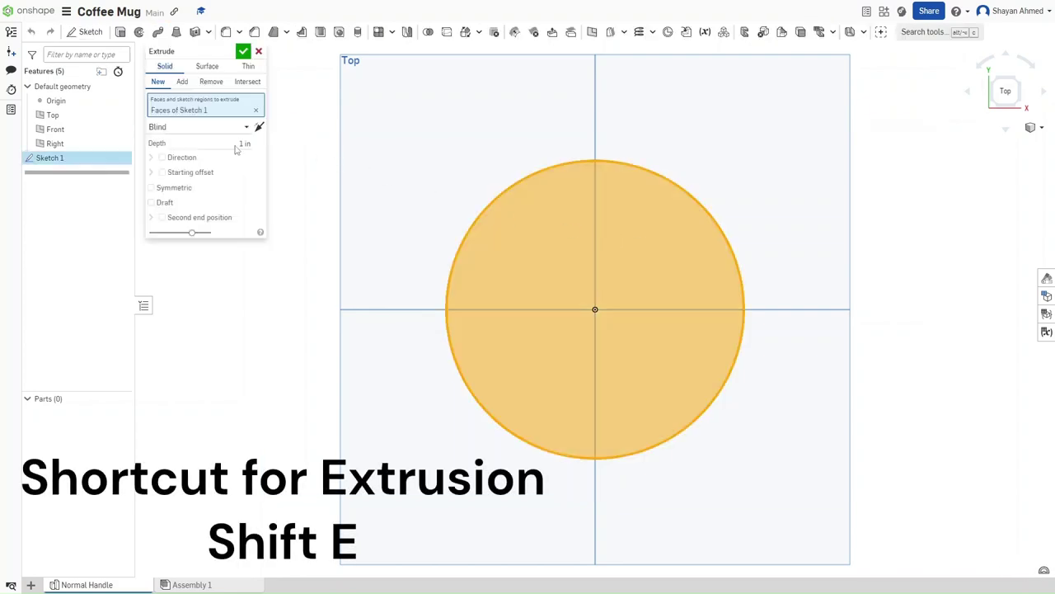
pyautogui.click(230, 142)
pyautogui.write('4')
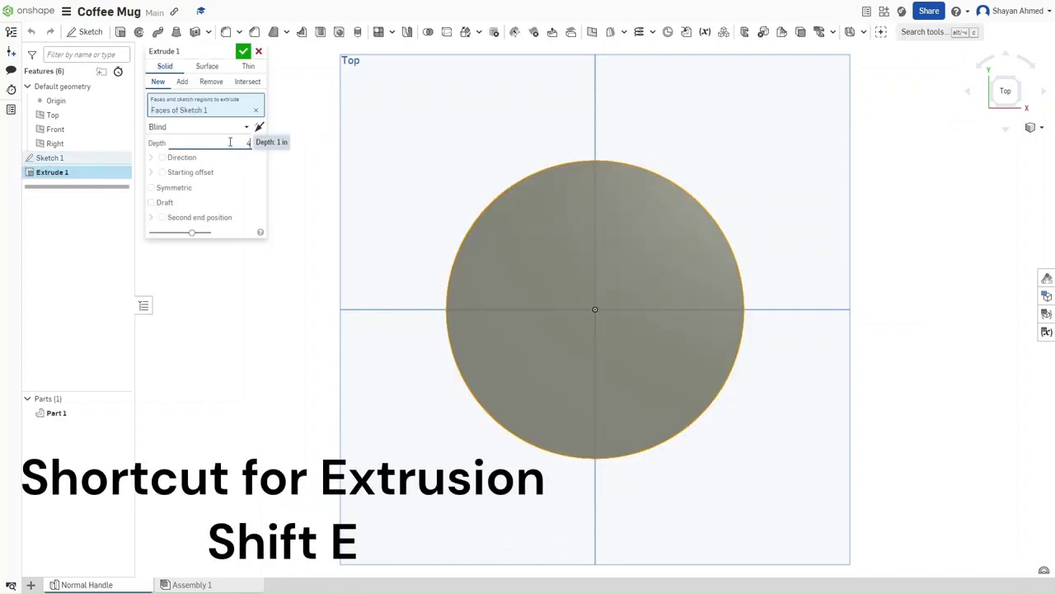
pyautogui.press('Return')
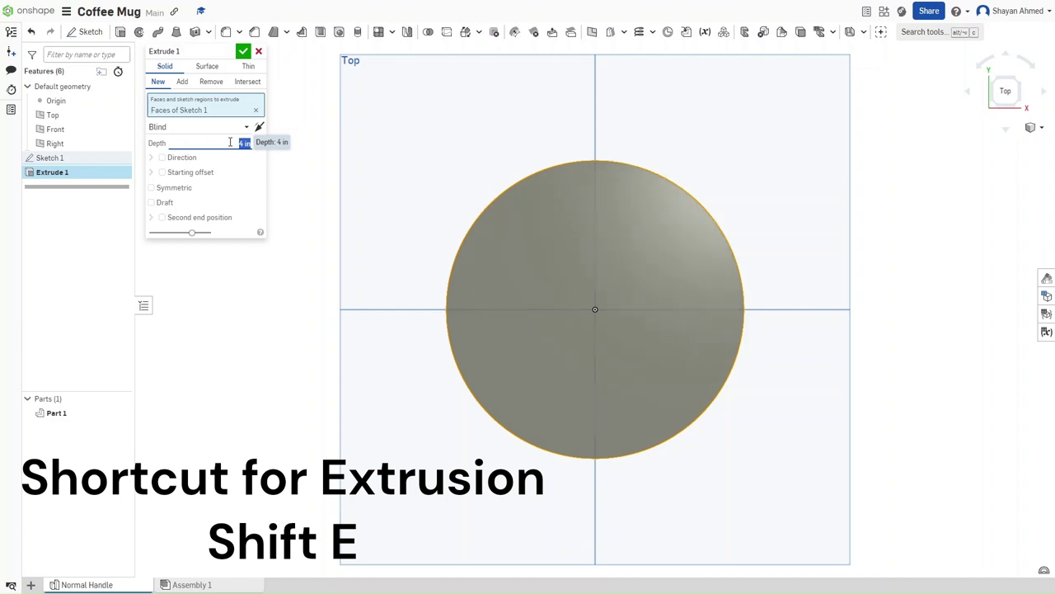
pyautogui.press('Return')
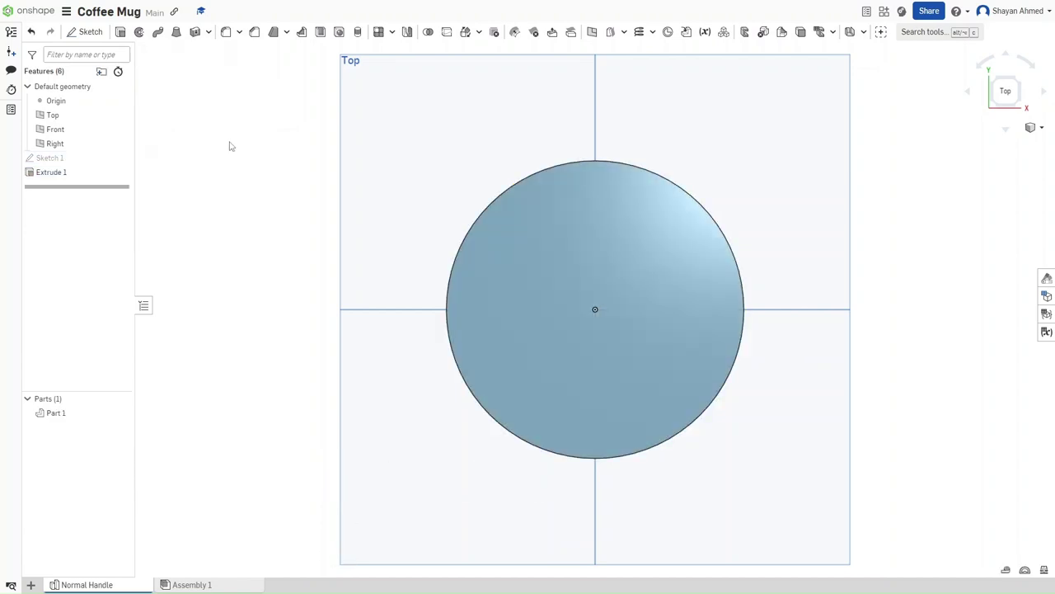
pyautogui.hotkey('shift', '7')
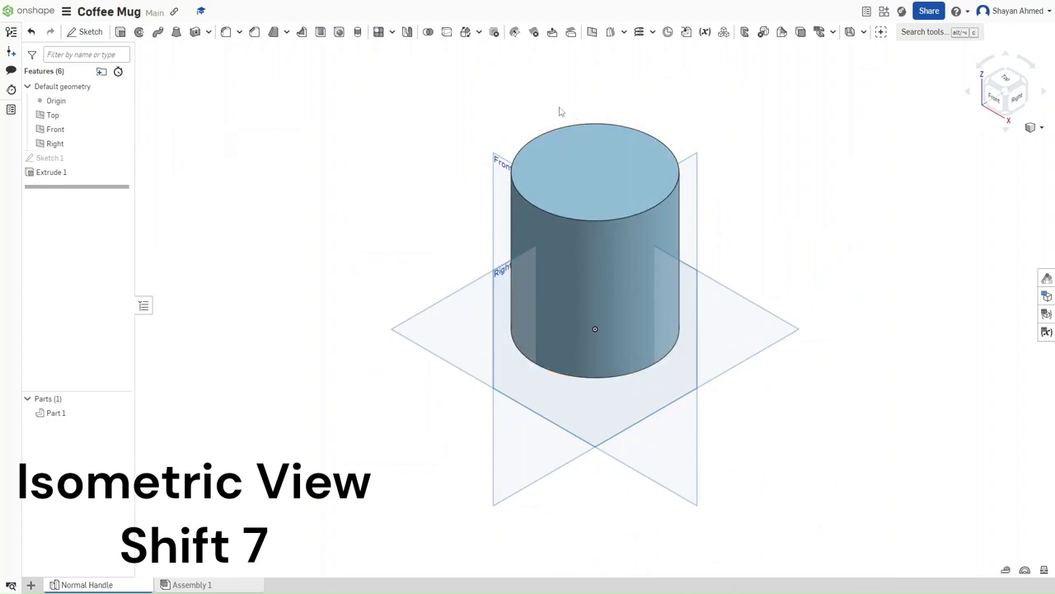
# Shell the cylinder with its top face removed, leaving 0.1 in walls
pyautogui.click(319, 33)
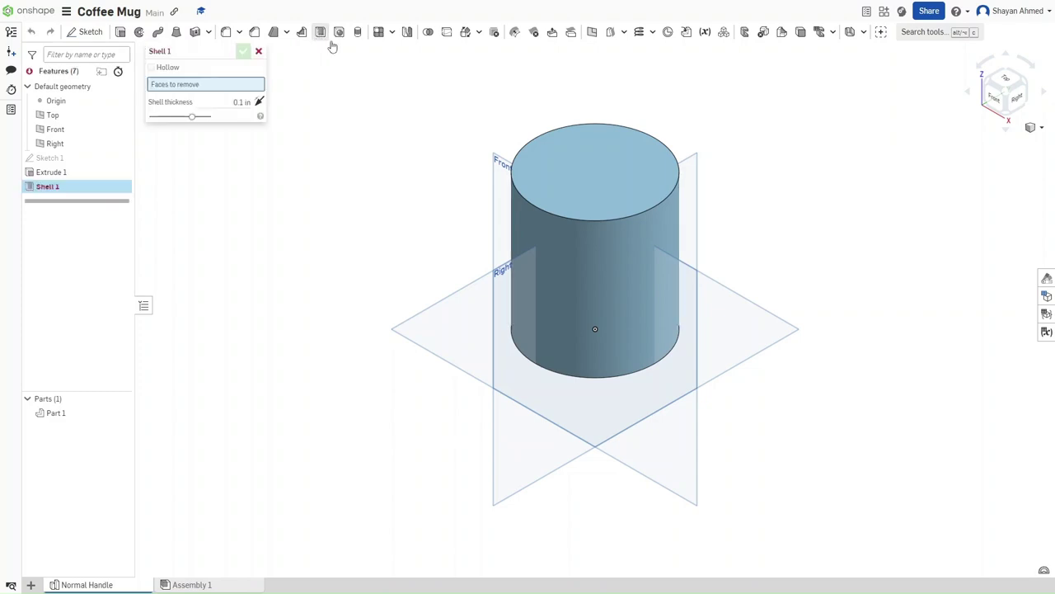
pyautogui.click(591, 163)
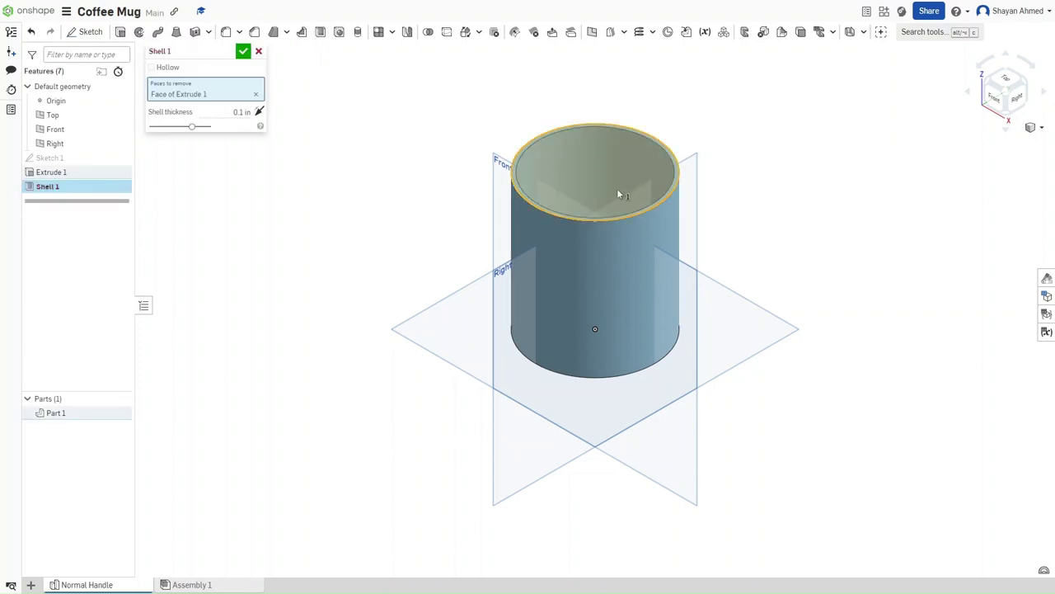
pyautogui.click(227, 111)
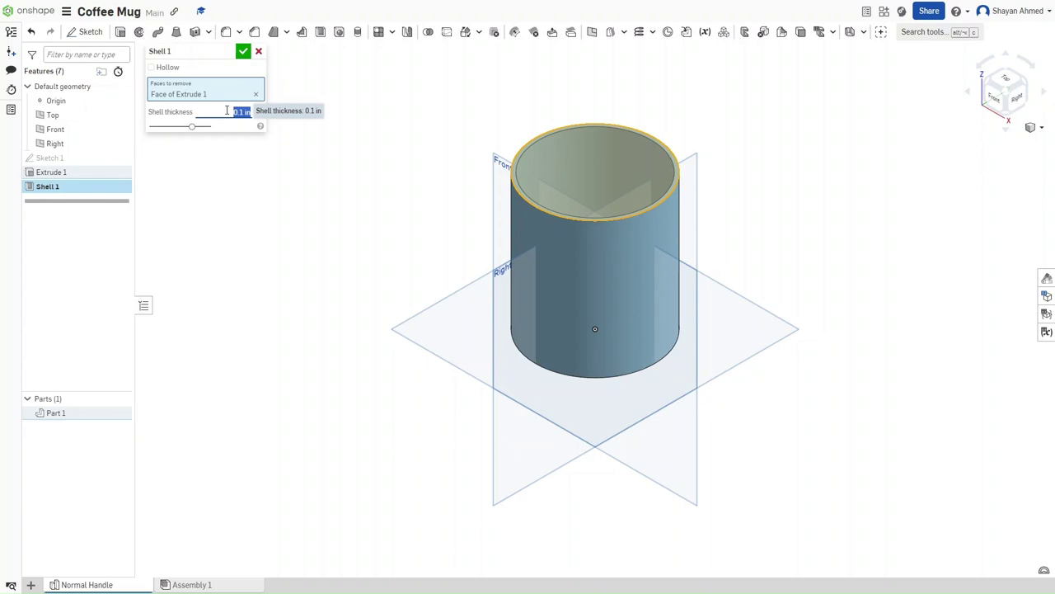
pyautogui.write('2')
pyautogui.press('Return')
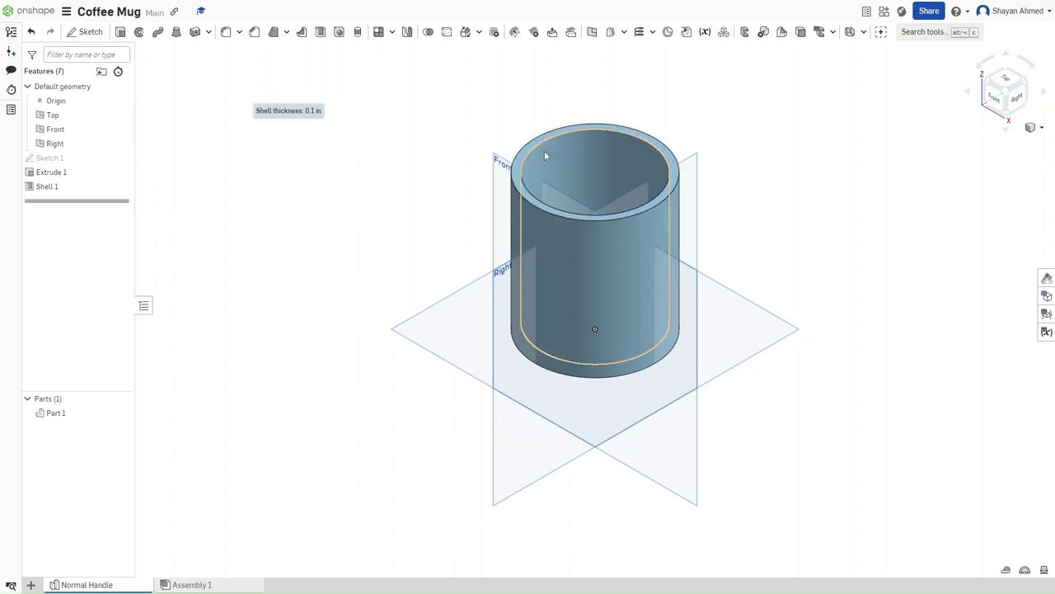
pyautogui.moveTo(552, 175); pyautogui.dragTo(551, 178, button='right')
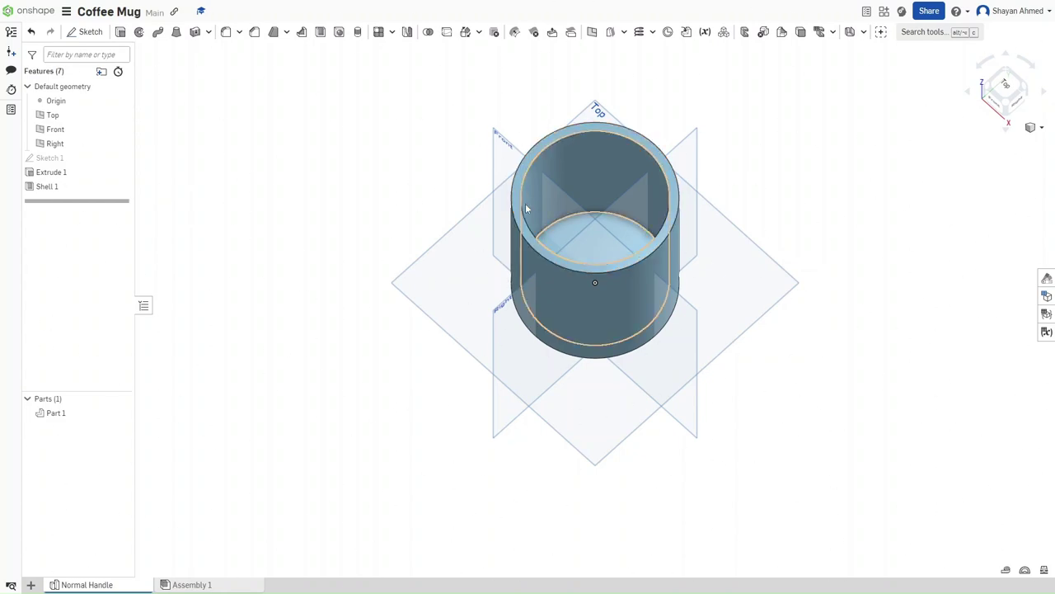
pyautogui.moveTo(525, 203); pyautogui.dragTo(507, 283, button='right')
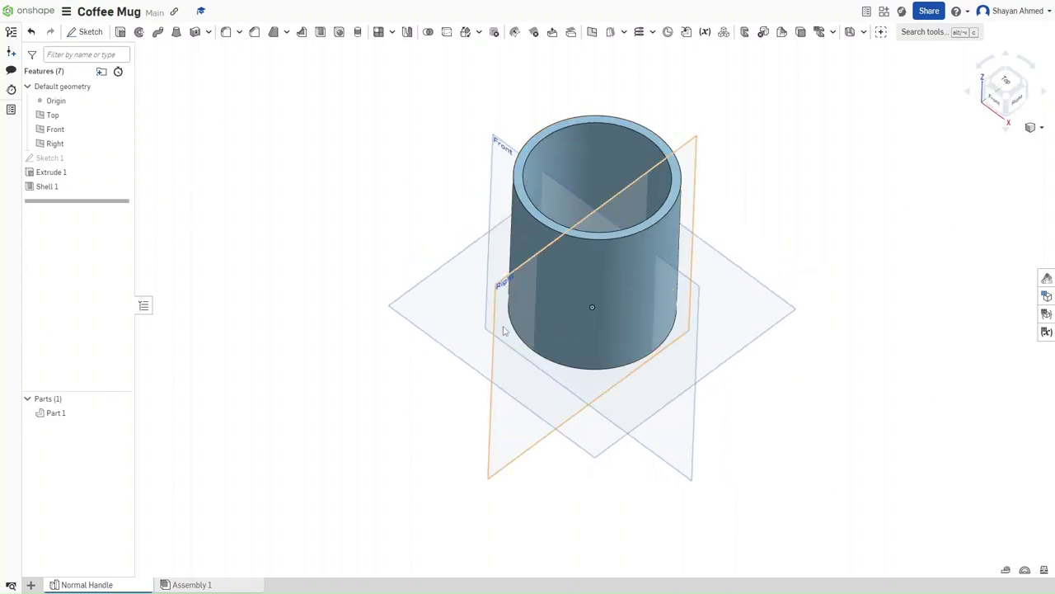
# Start a new sketch on the Right plane, viewed head-on and zoomed in
pyautogui.click(505, 323)
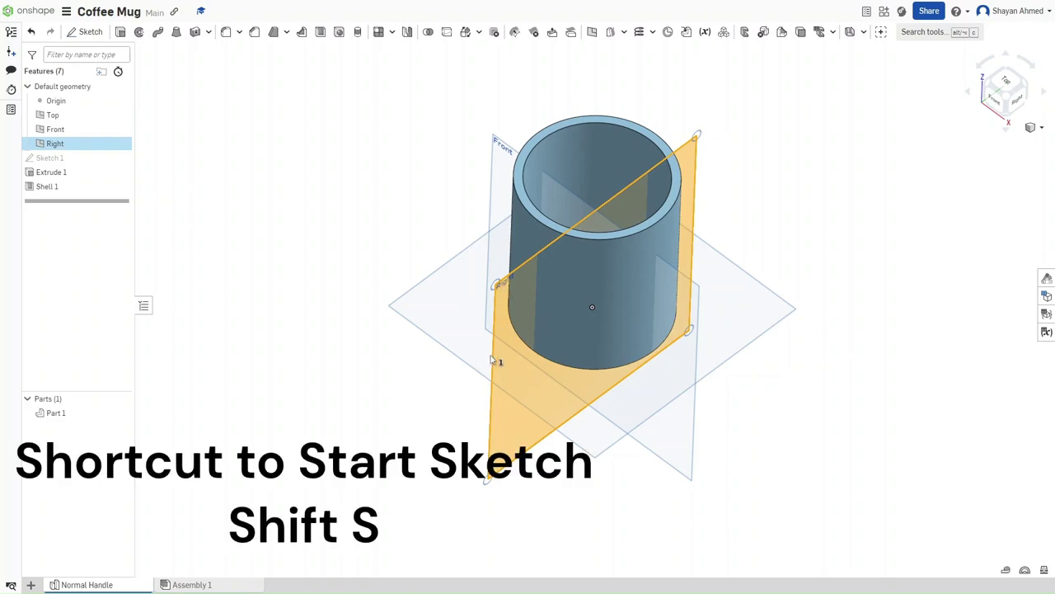
pyautogui.hotkey('shift', 's')
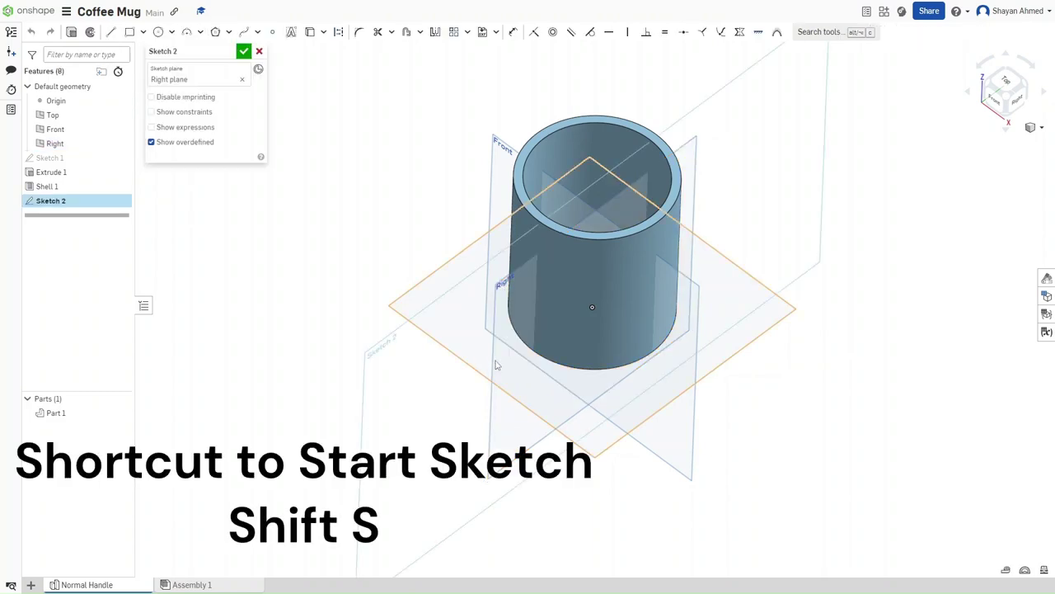
pyautogui.hotkey('shift', '4')
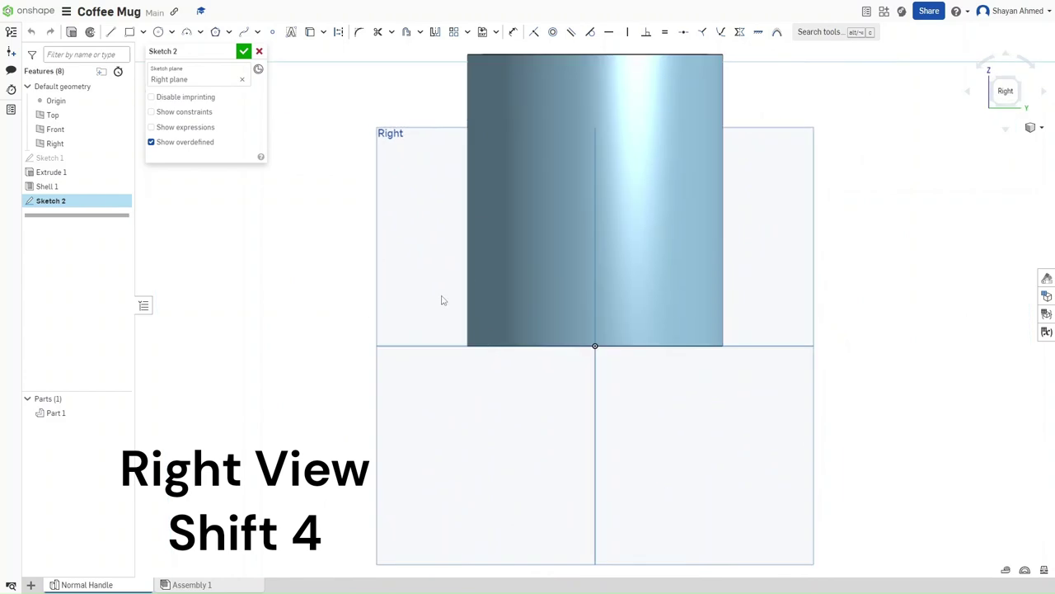
pyautogui.scroll(2, 445, 301)
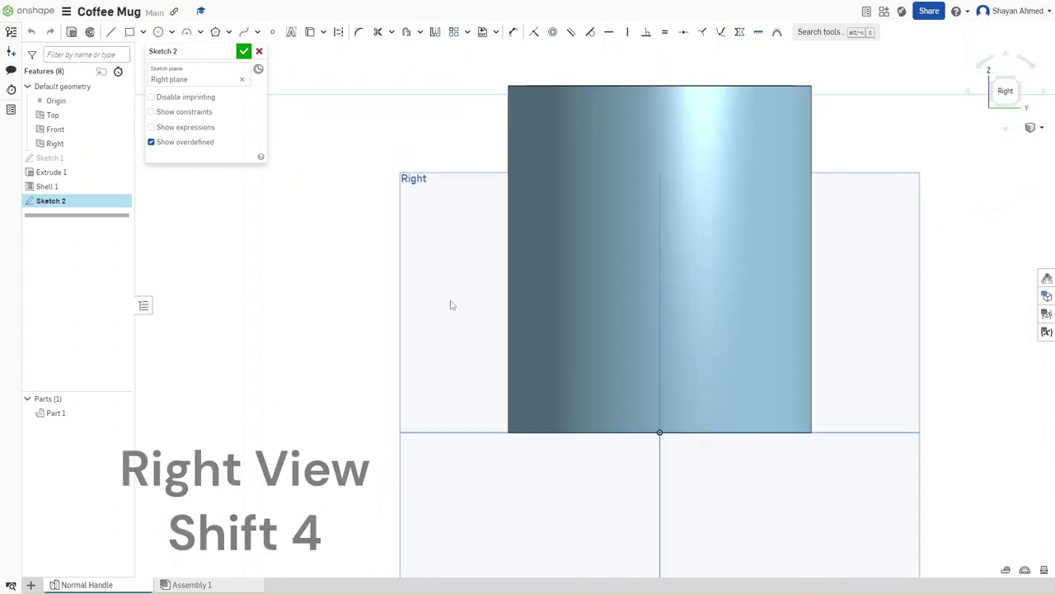
pyautogui.scroll(4, 454, 314)
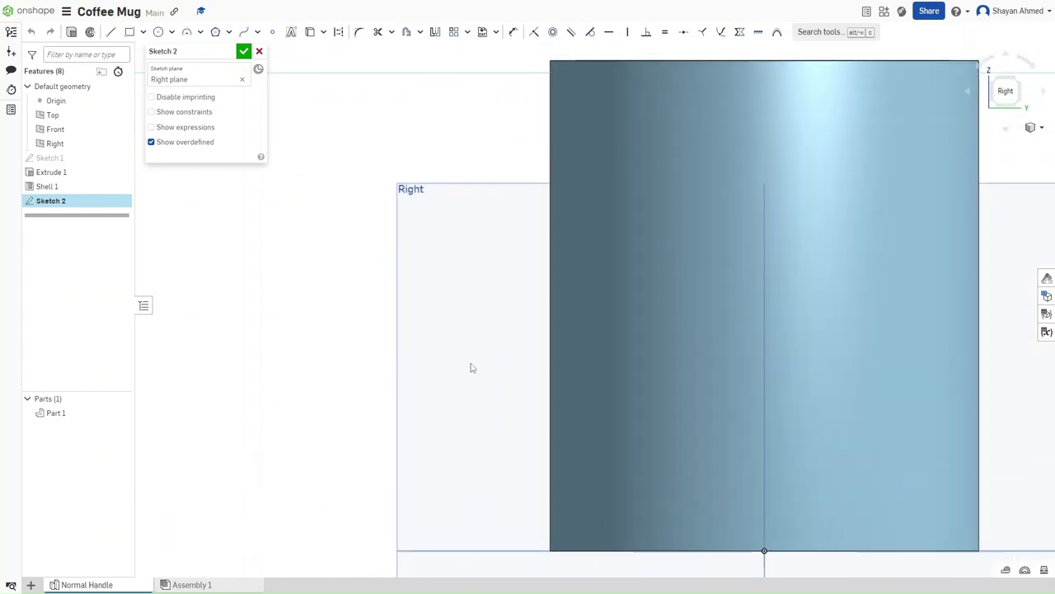
# Draw a three-point arc bulging from the mug's side with a 1.2 in radius
pyautogui.press('a')
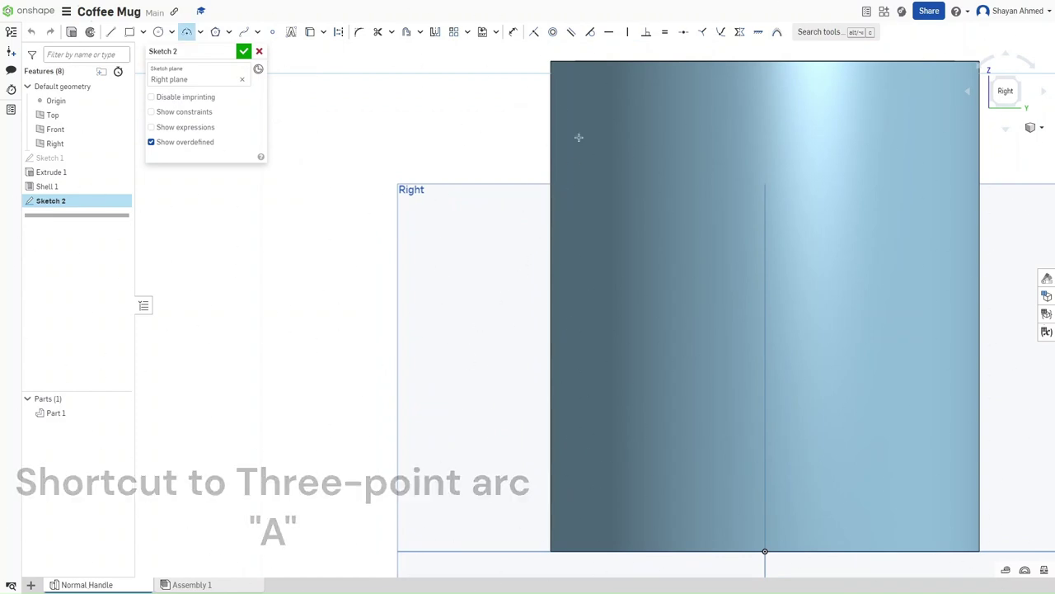
pyautogui.click(579, 107)
pyautogui.click(585, 257)
pyautogui.click(597, 182)
pyautogui.moveTo(585, 257)
pyautogui.mouseDown()
pyautogui.moveTo(586, 472)
pyautogui.moveTo(507, 384)
pyautogui.moveTo(409, 343)
pyautogui.mouseUp()
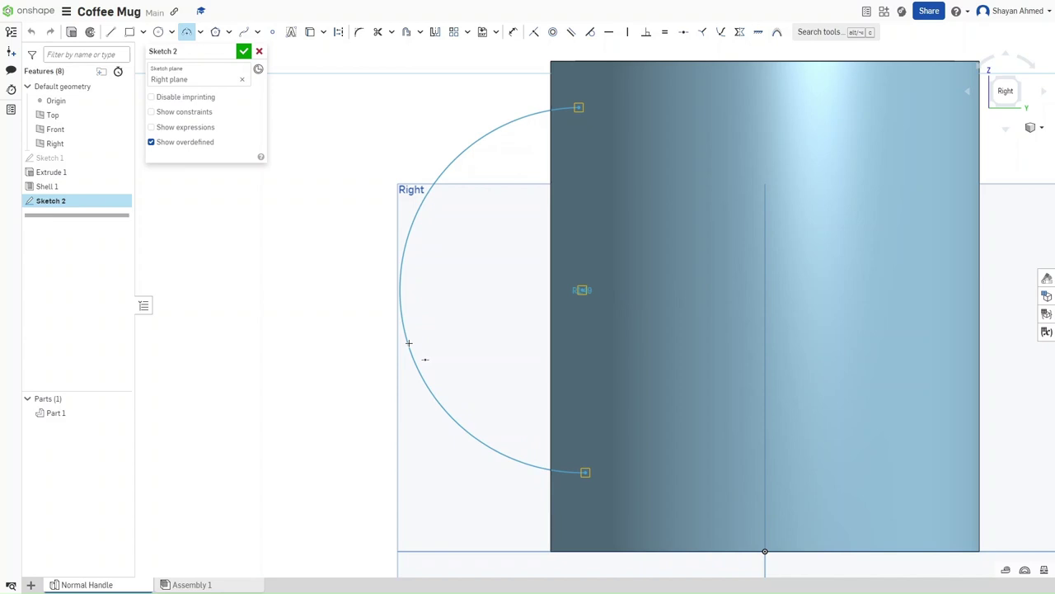
pyautogui.moveTo(409, 342); pyautogui.dragTo(428, 343)
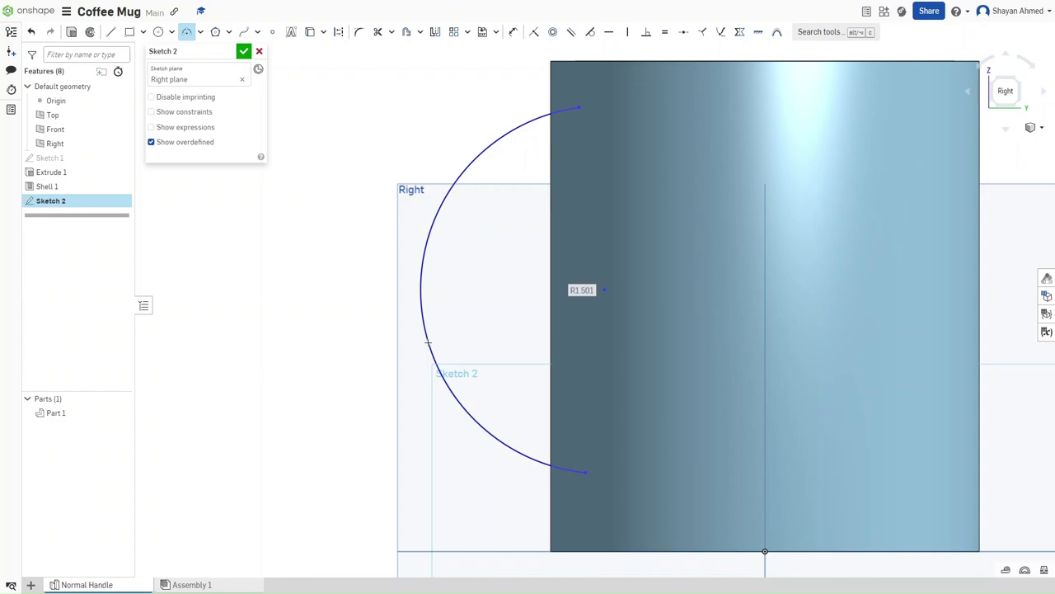
pyautogui.write('12')
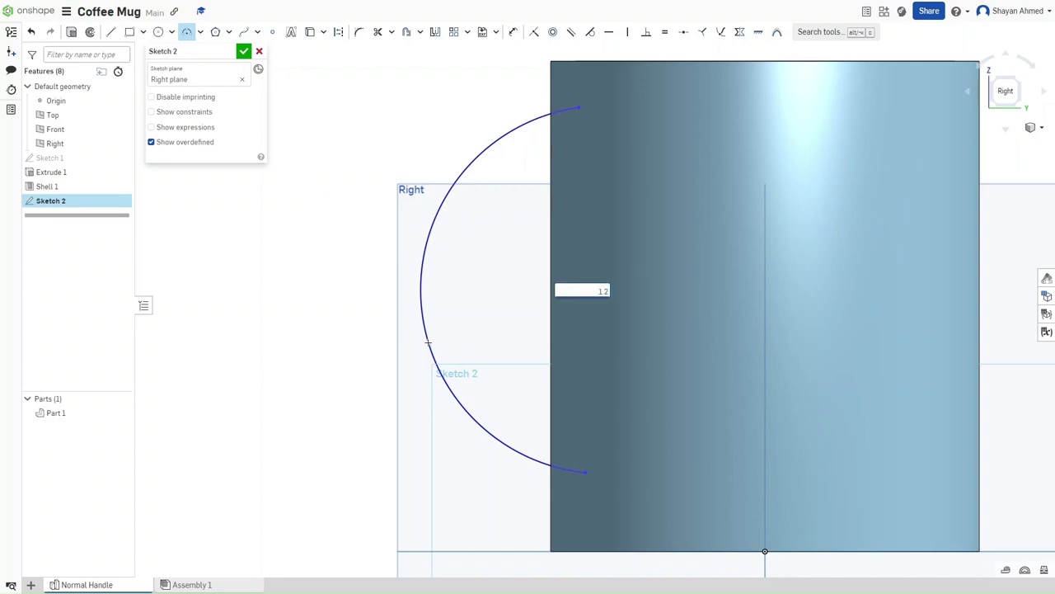
pyautogui.press('Return')
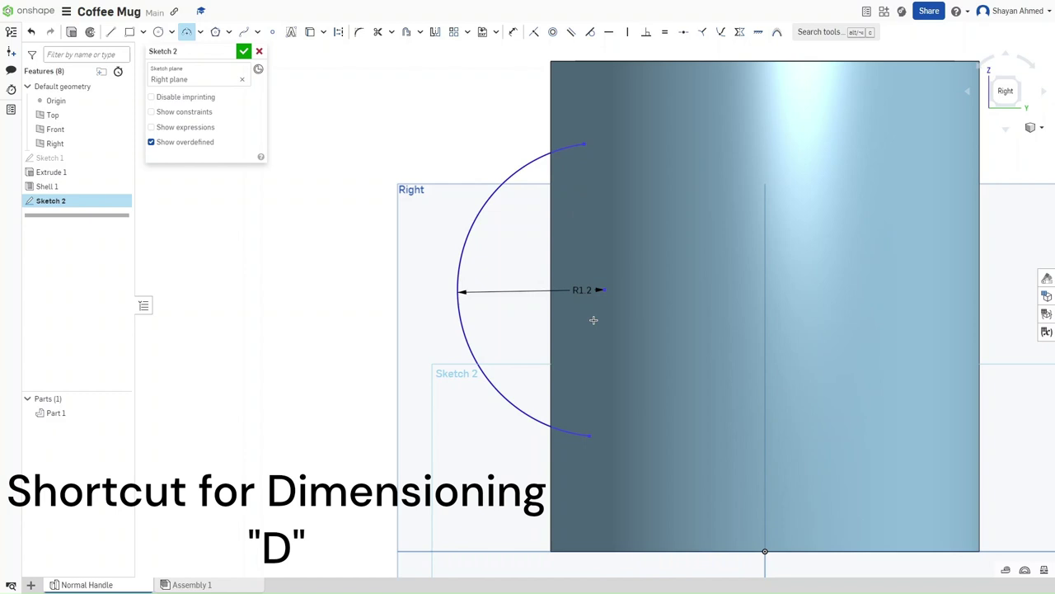
# Dimension the arc's lower endpoint 1 in above the base and 1.6 in from the centre line
pyautogui.press('d')
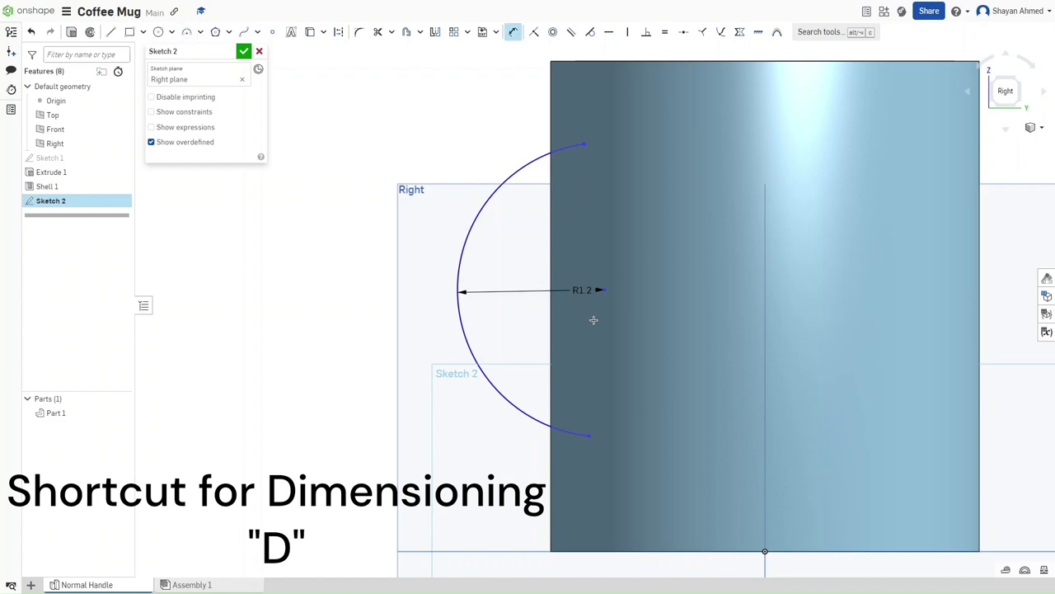
pyautogui.click(589, 435)
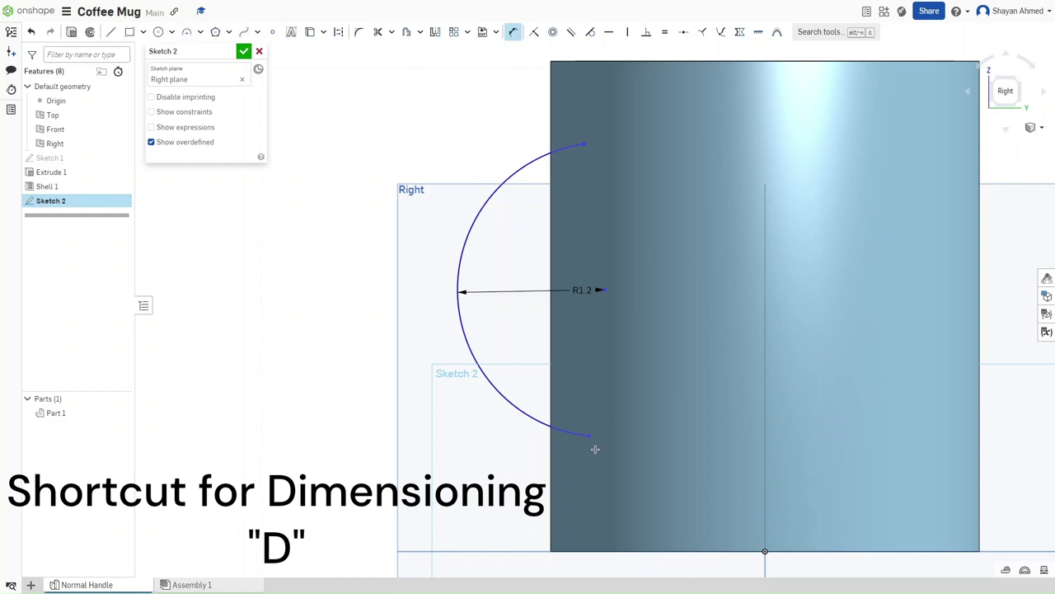
pyautogui.click(608, 549)
pyautogui.click(495, 492)
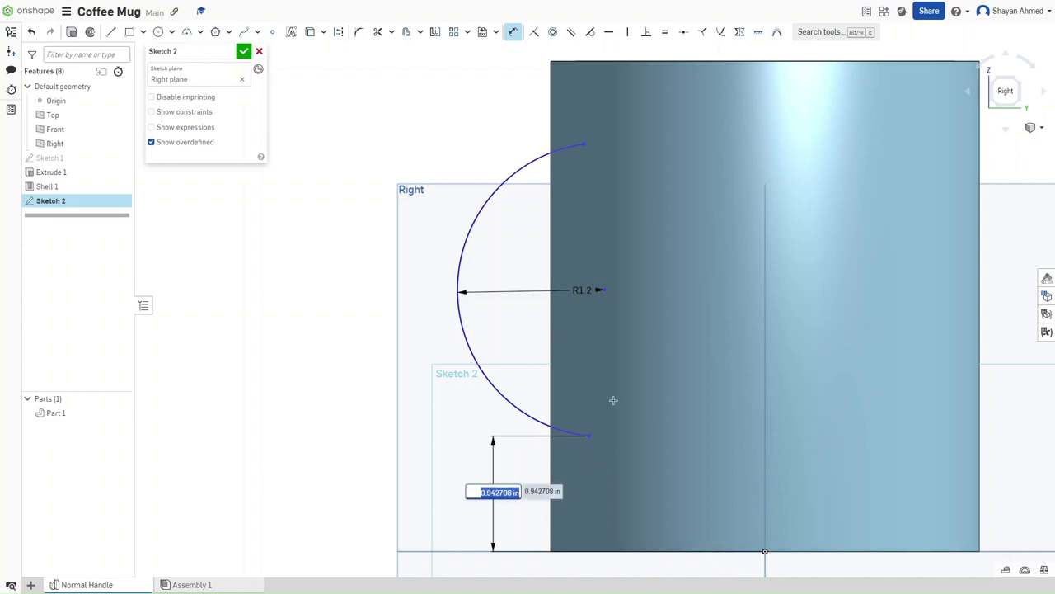
pyautogui.write('1')
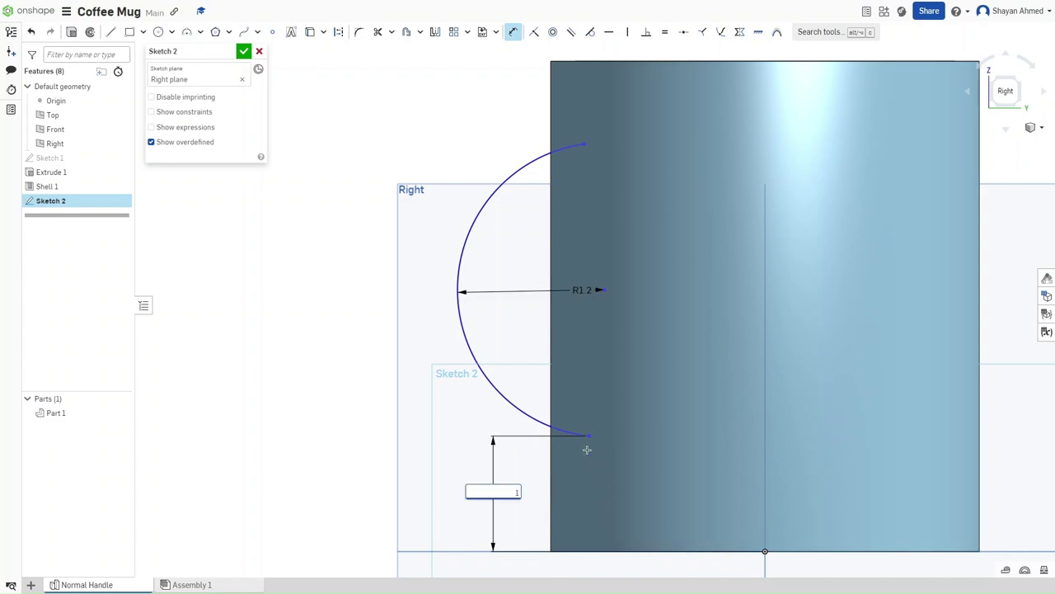
pyautogui.press('Return')
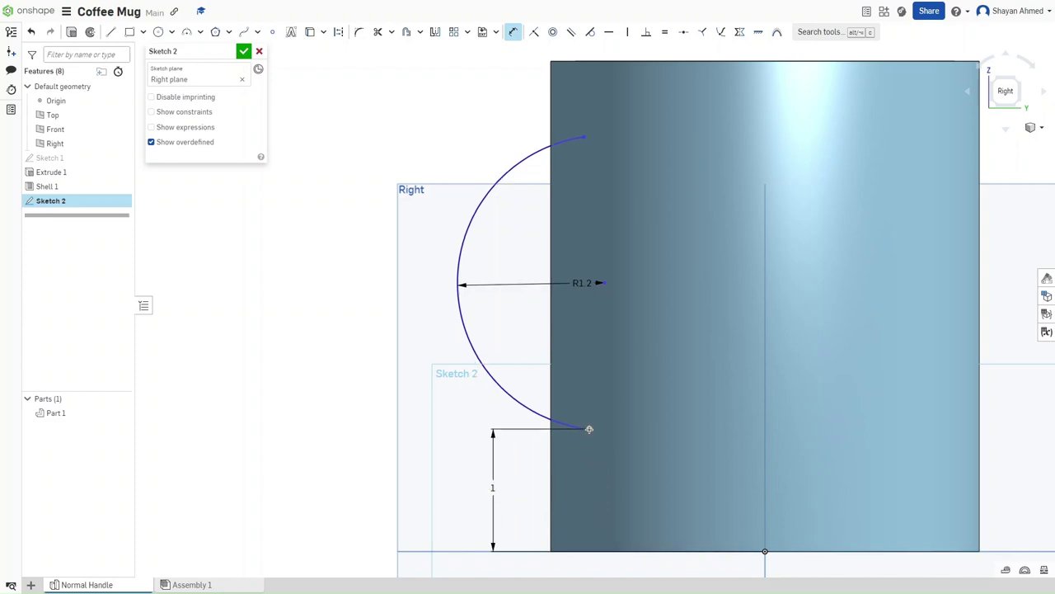
pyautogui.click(589, 428)
pyautogui.click(765, 417)
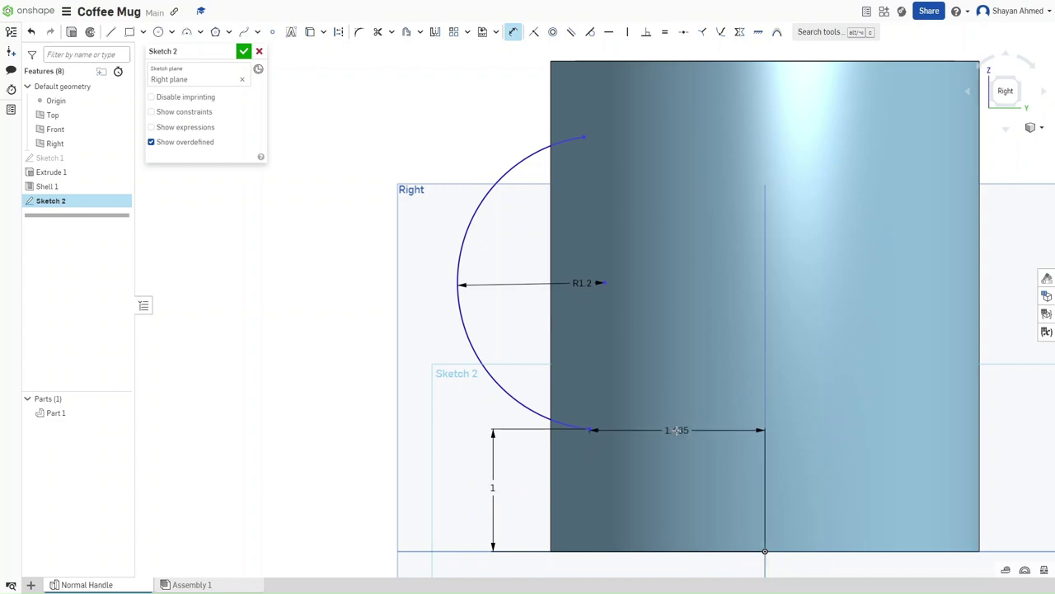
pyautogui.click(676, 428)
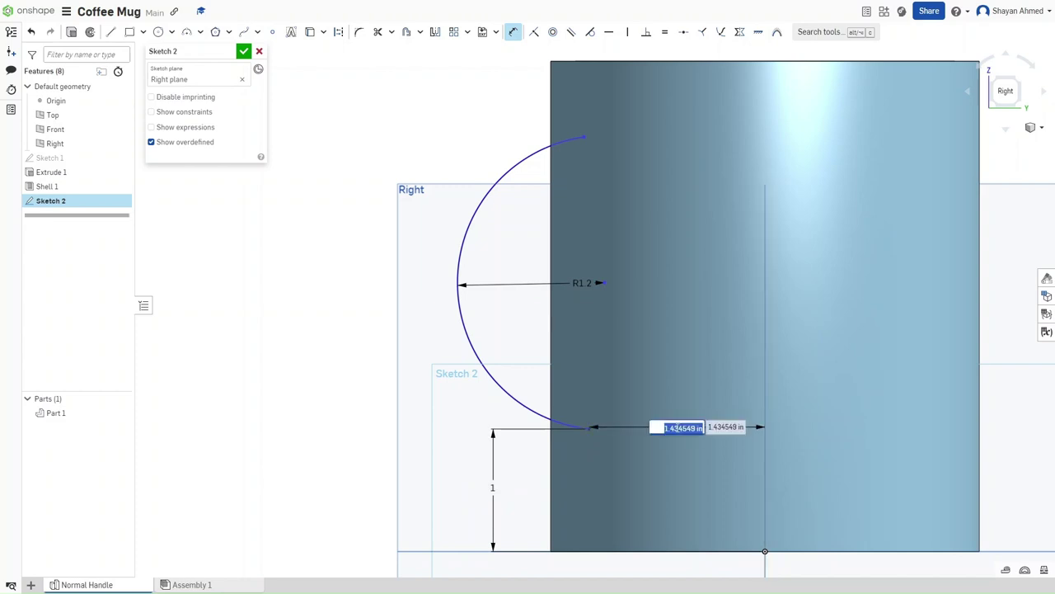
pyautogui.write('1.6')
pyautogui.press('Return')
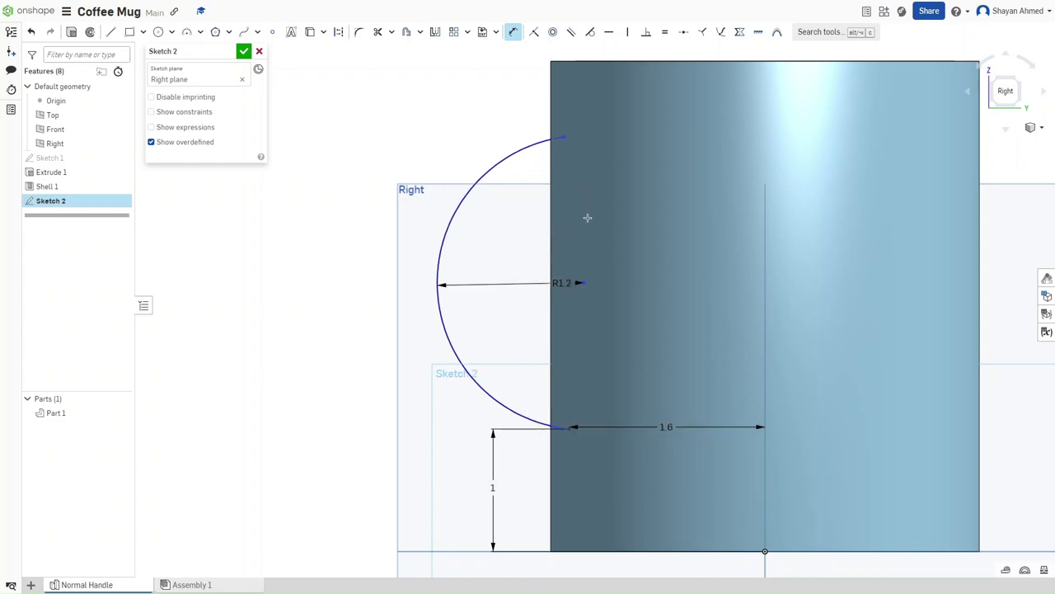
# Draw an inner three-point arc with a radius of 1 in
pyautogui.press('a')
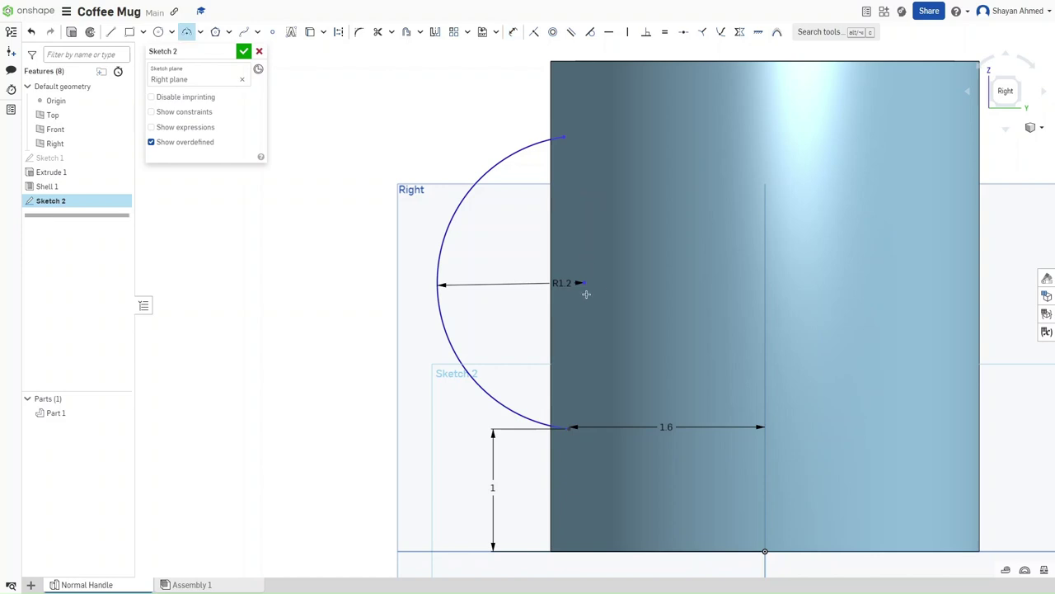
pyautogui.click(565, 150)
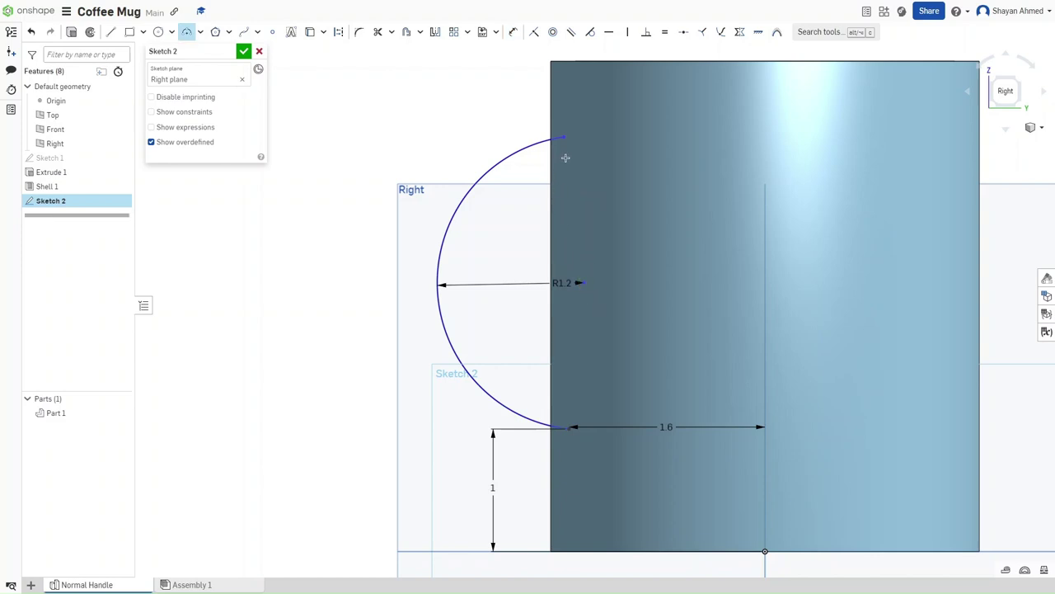
pyautogui.click(571, 409)
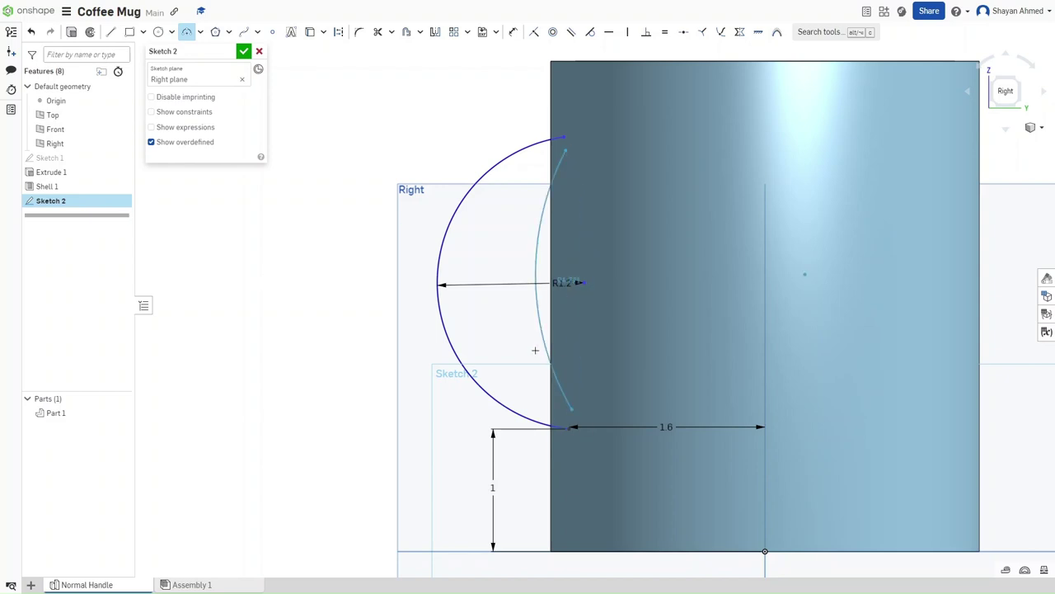
pyautogui.click(473, 288)
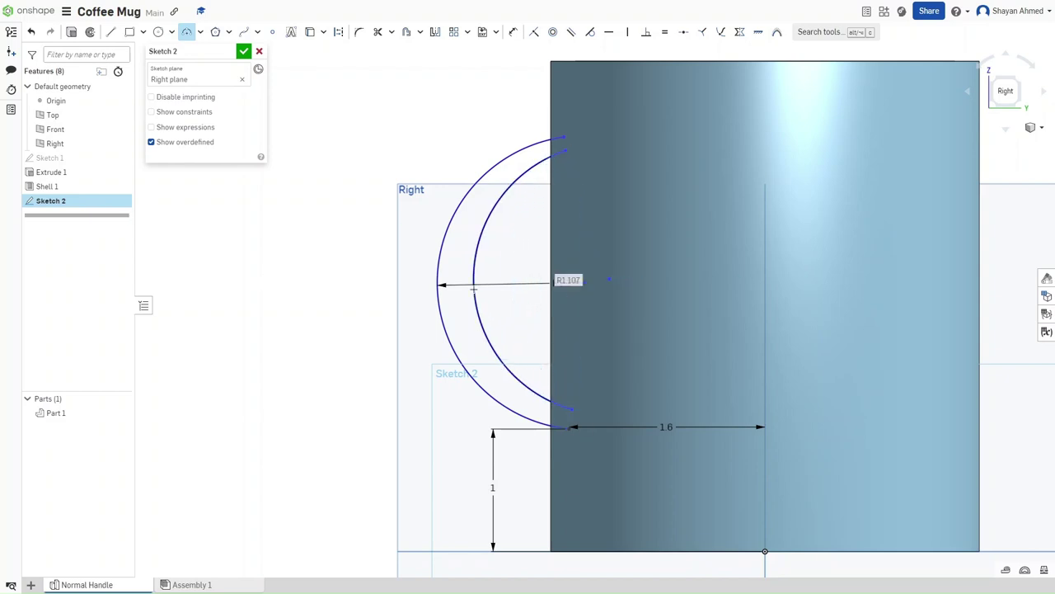
pyautogui.write('1')
pyautogui.press('Return')
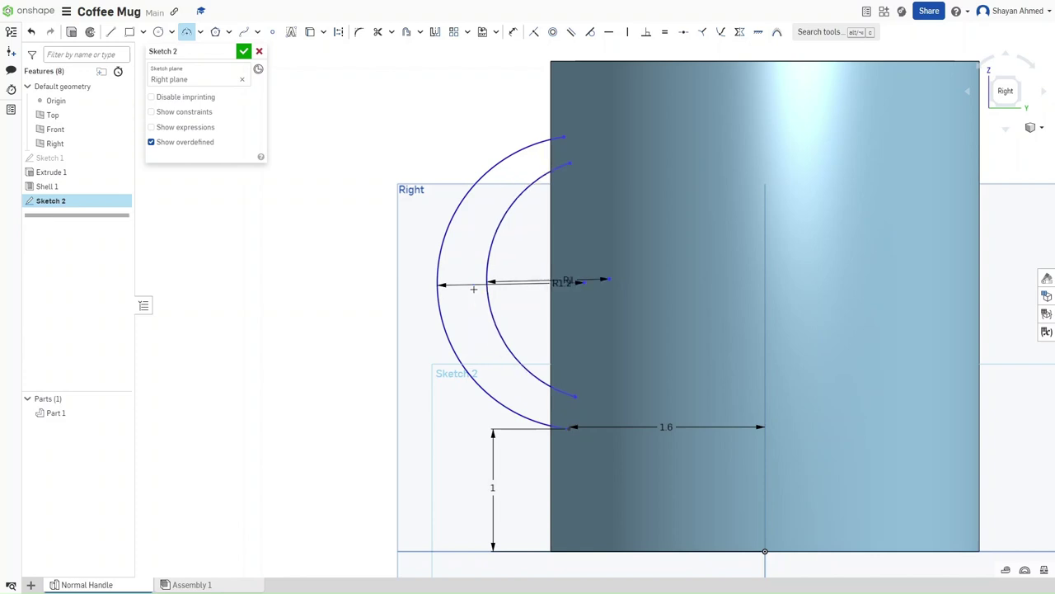
# Join the top and bottom arc ends with lines, the bottom line 0.2 long
pyautogui.press('l')
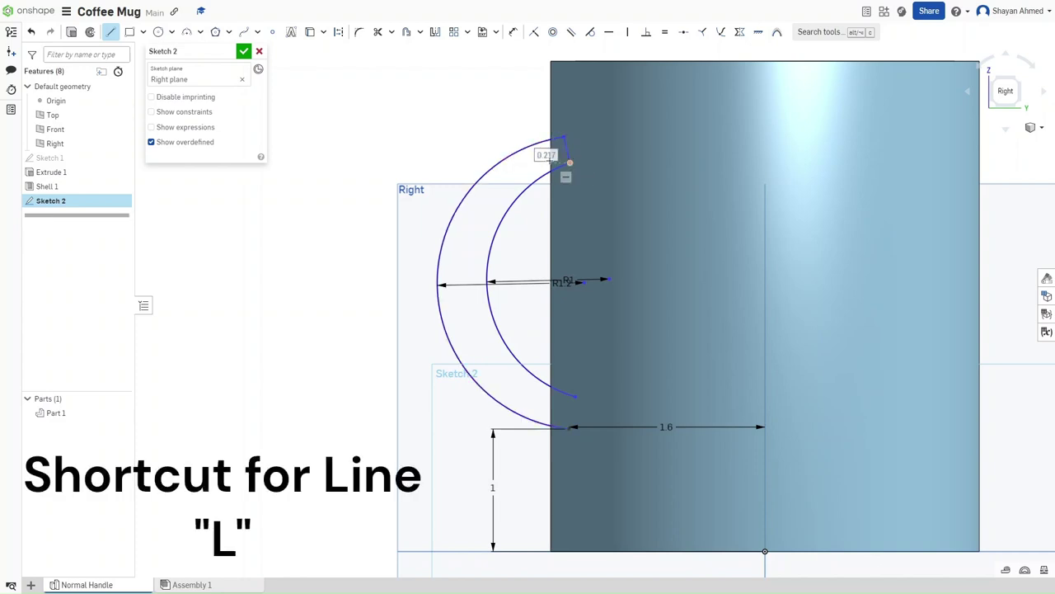
pyautogui.press('Tab')
pyautogui.click(569, 161)
pyautogui.click(571, 393)
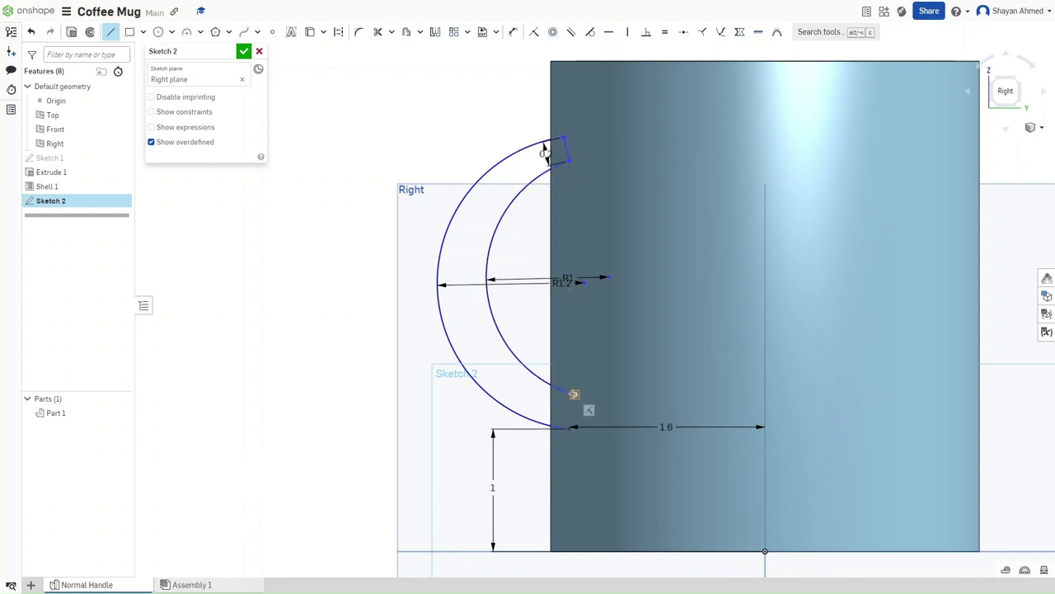
pyautogui.click(569, 427)
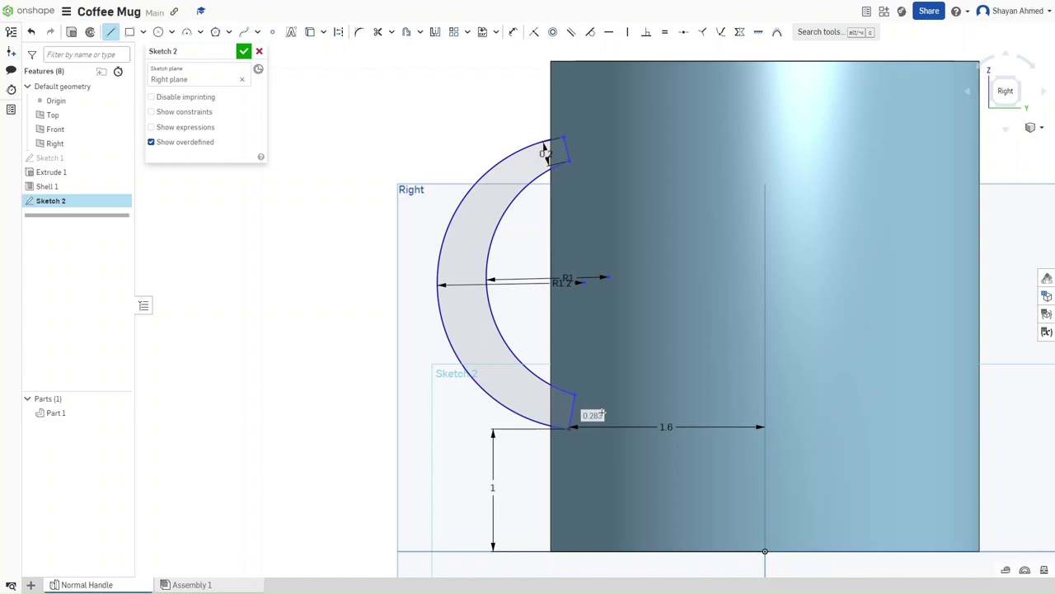
pyautogui.write('0.2')
pyautogui.press('Return')
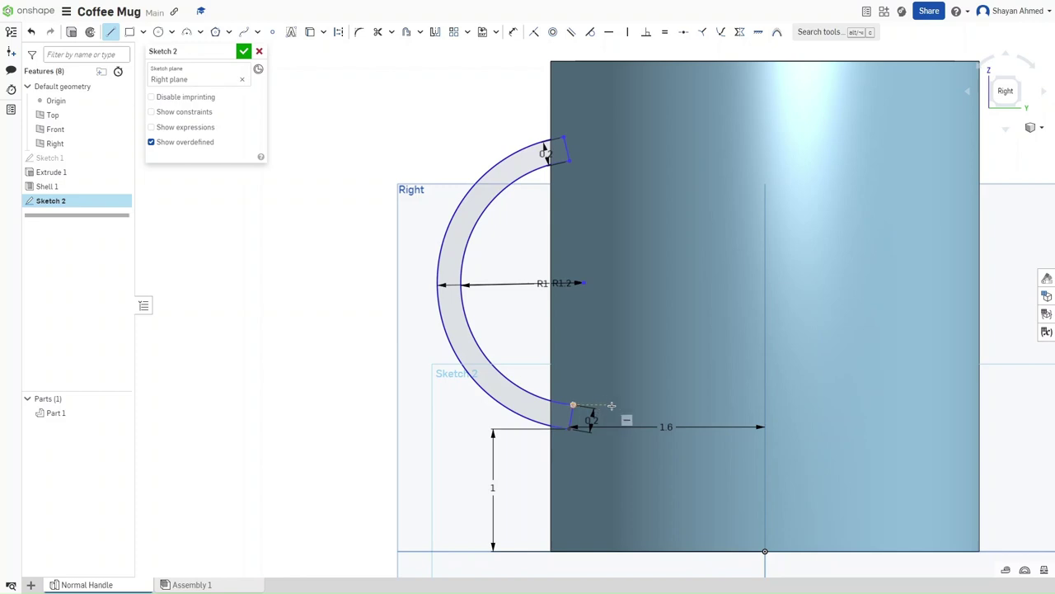
# Constrain both handle end lines to be vertical
pyautogui.press('v')
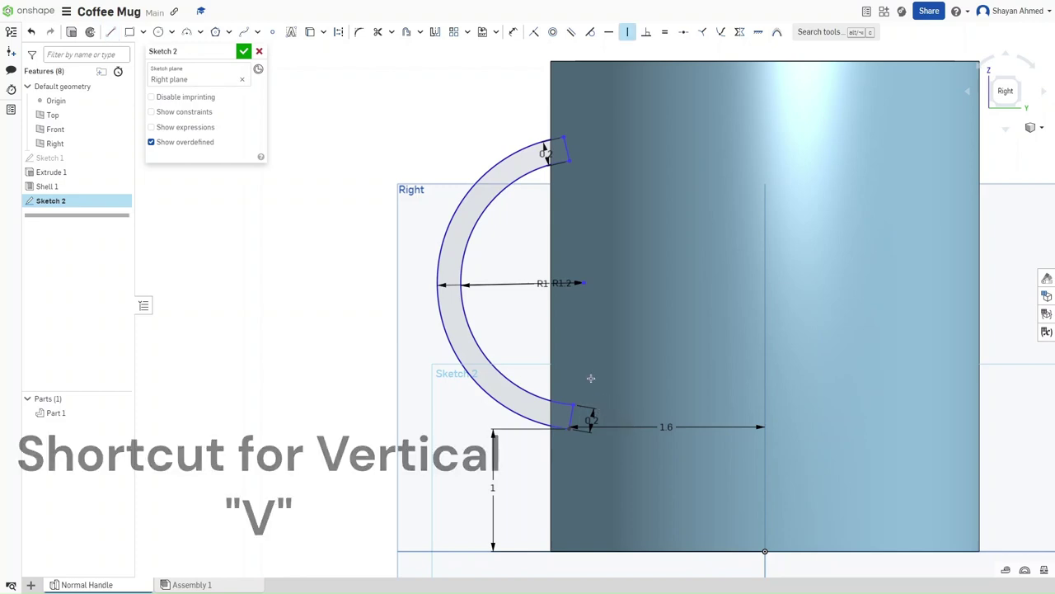
pyautogui.click(572, 416)
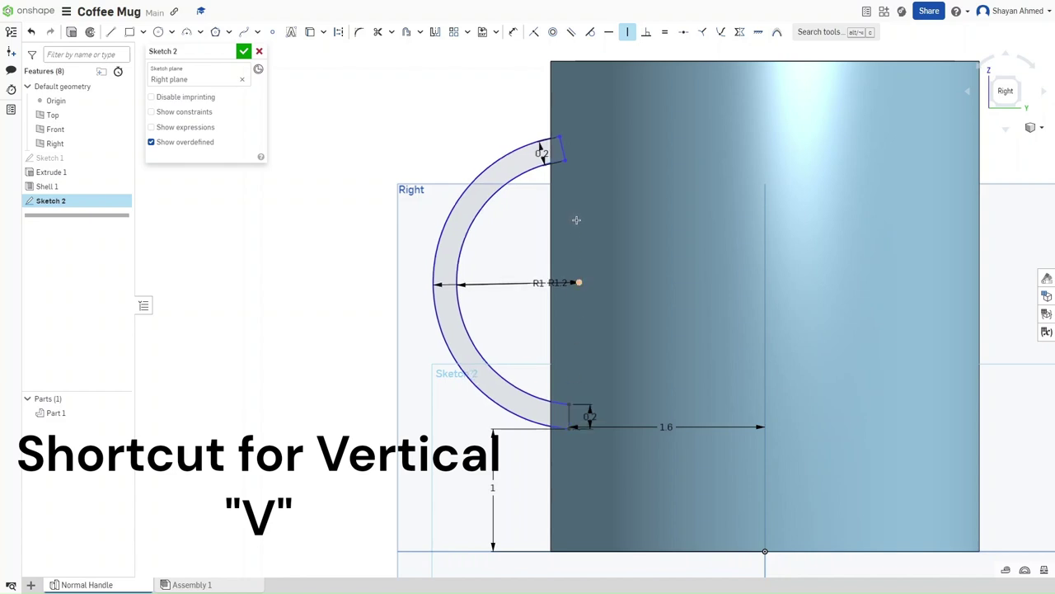
pyautogui.click(561, 150)
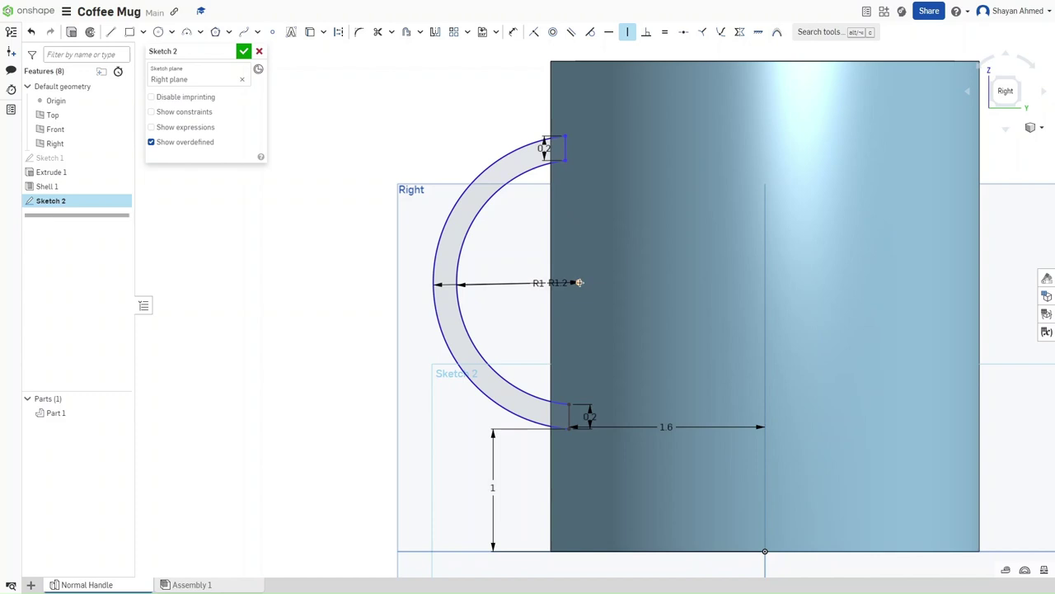
# Dimension the gap between the arcs as 0.2 and the top end 1.6 from the centre line
pyautogui.press('u')
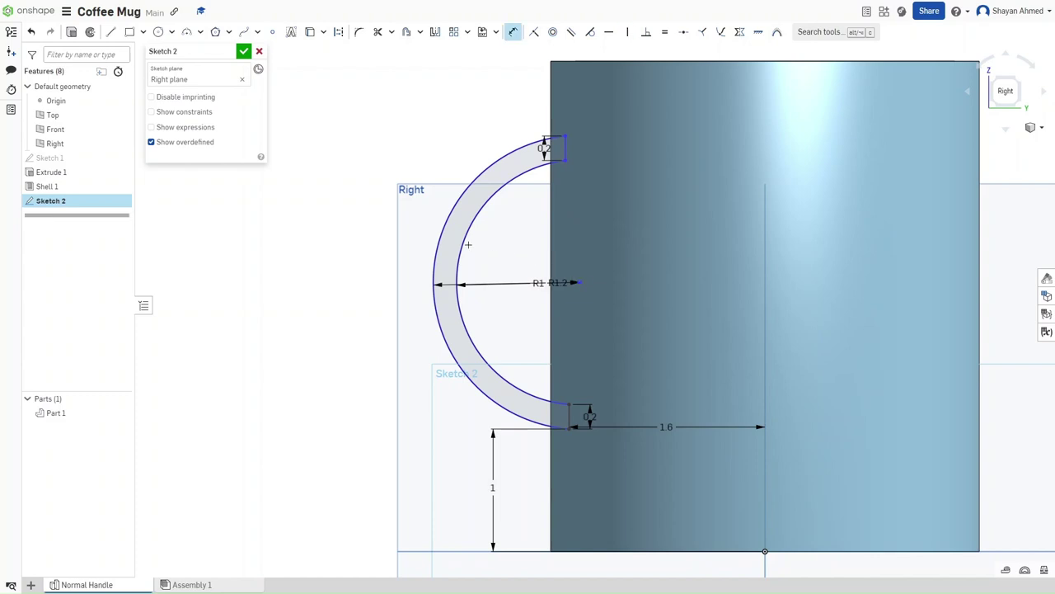
pyautogui.click(462, 243)
pyautogui.click(438, 235)
pyautogui.click(444, 252)
pyautogui.write('2')
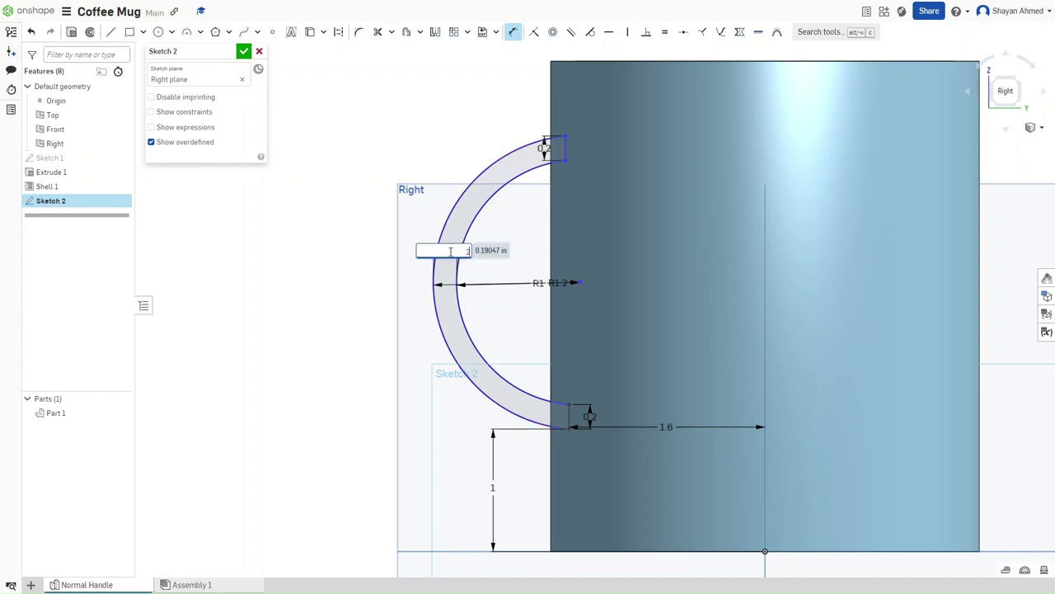
pyautogui.press('Return')
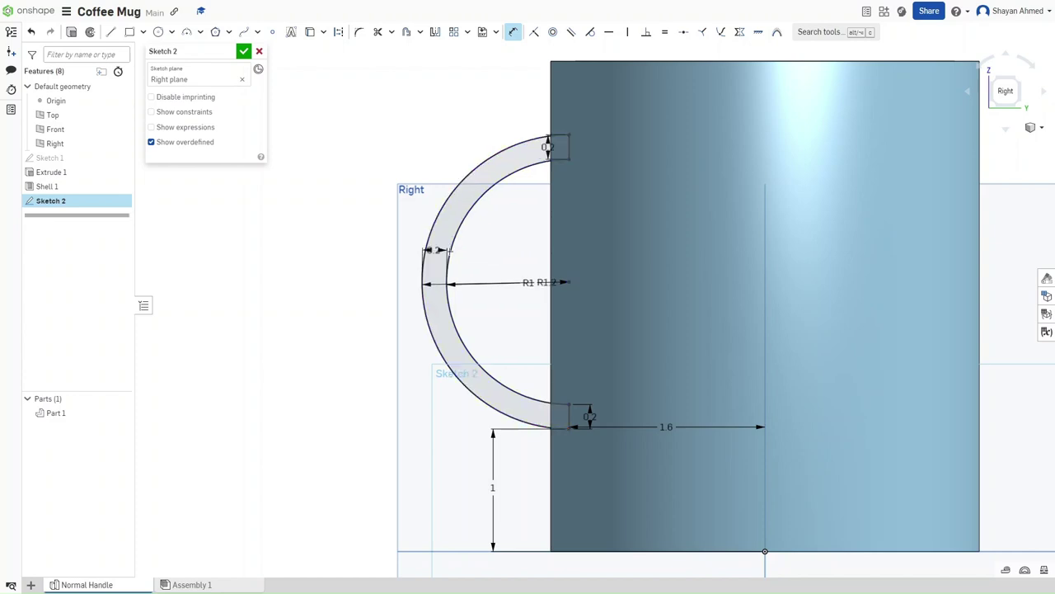
pyautogui.click(568, 145)
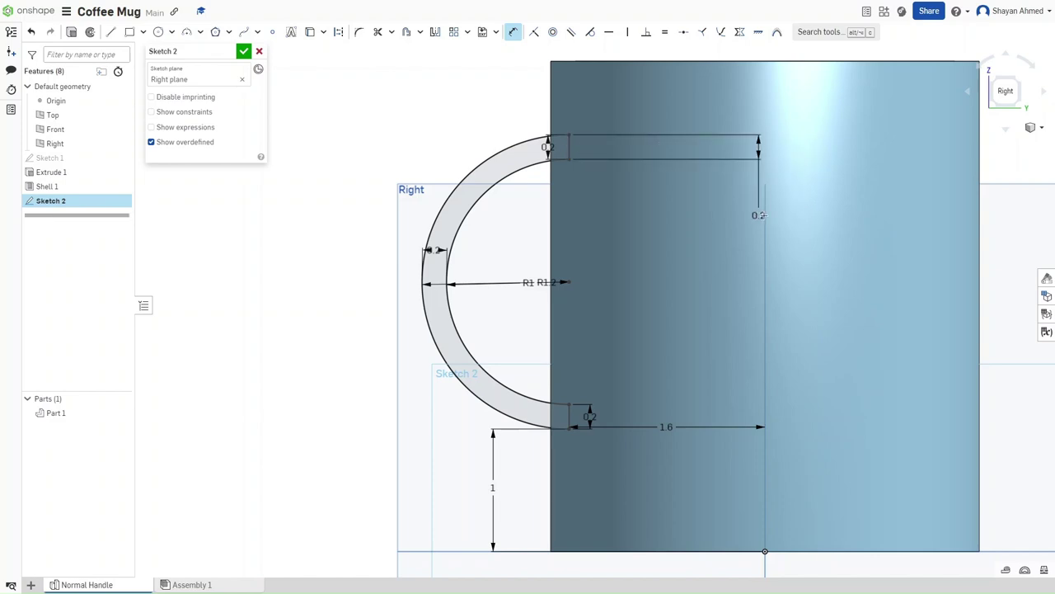
pyautogui.click(764, 212)
pyautogui.click(759, 212)
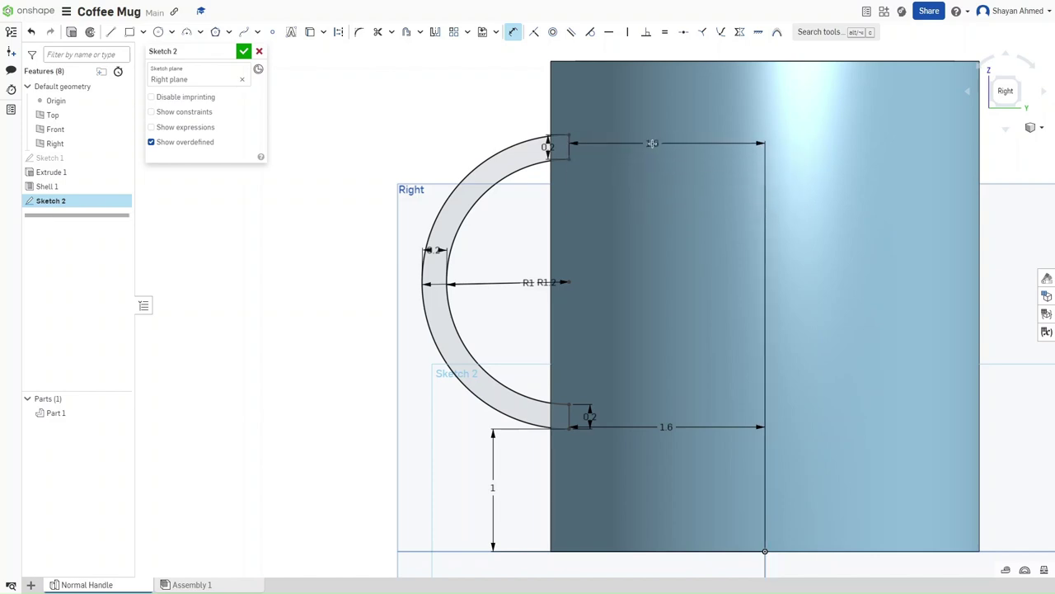
pyautogui.click(690, 148)
pyautogui.write('1')
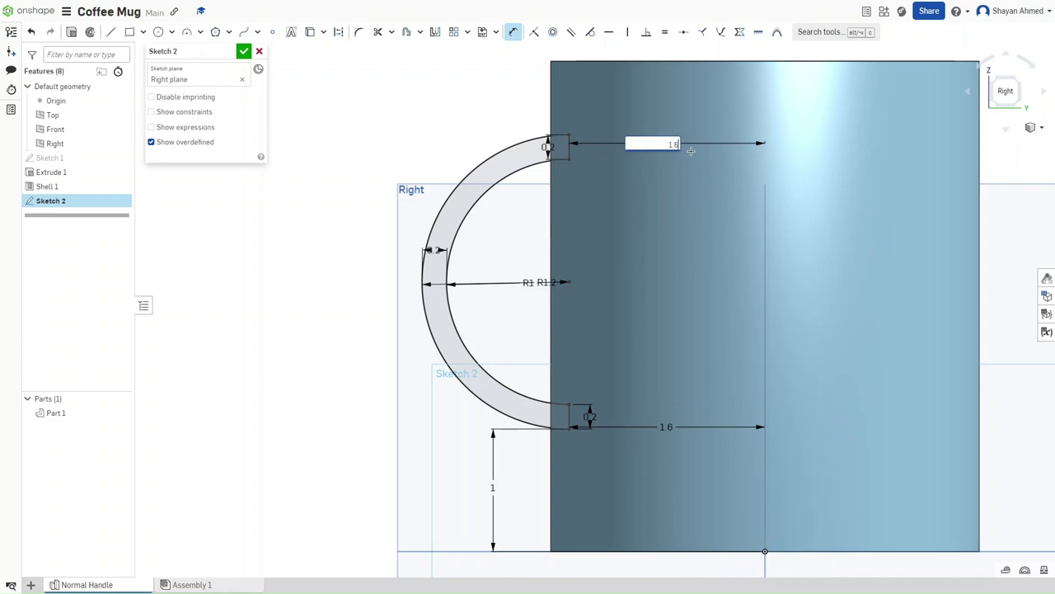
pyautogui.write('.6')
pyautogui.press('Return')
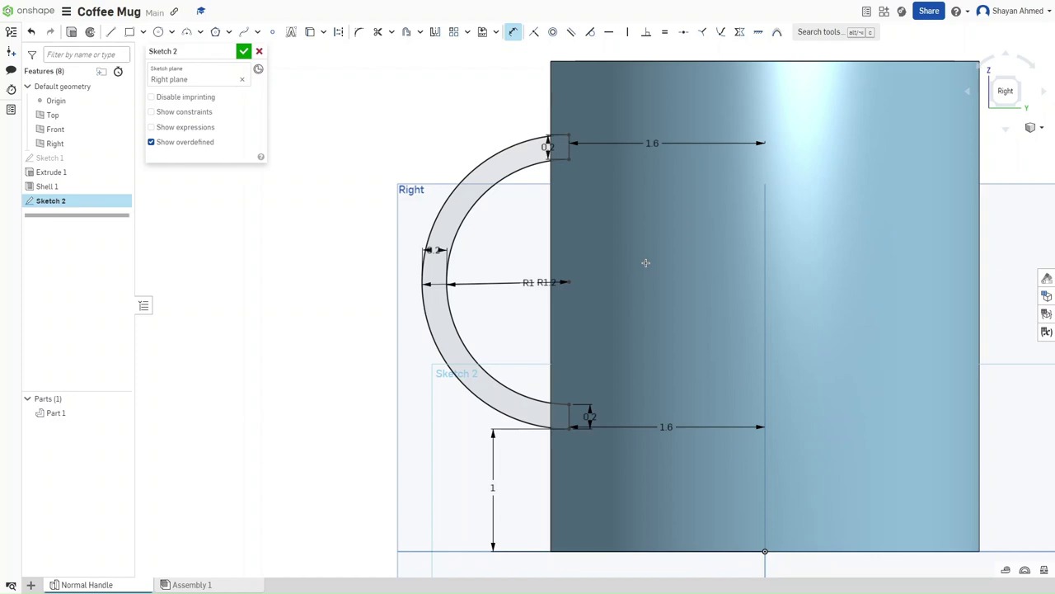
# From the top view, place a sketch point where the handle line meets the mug's outer circle
pyautogui.moveTo(646, 263); pyautogui.dragTo(644, 304, button='right')
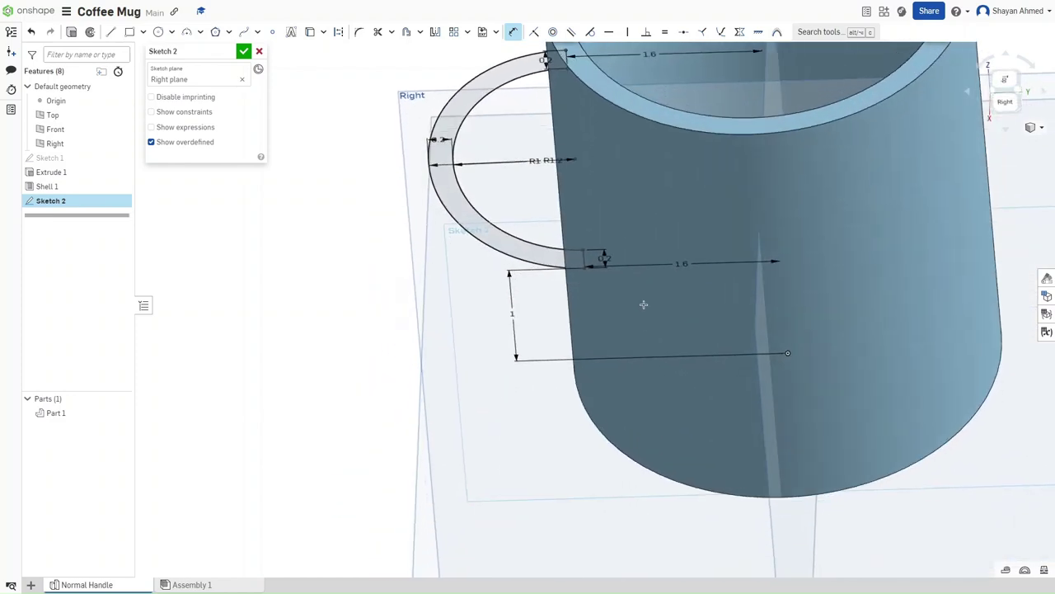
pyautogui.moveTo(568, 212); pyautogui.dragTo(570, 254, button='right')
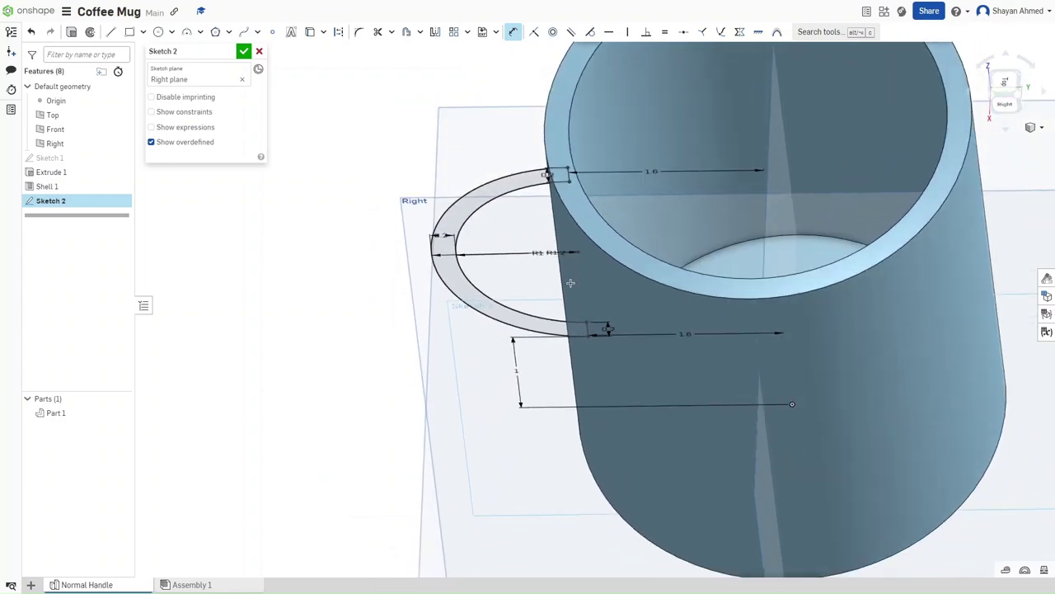
pyautogui.press('Up')
pyautogui.press('Up')
pyautogui.press('Up')
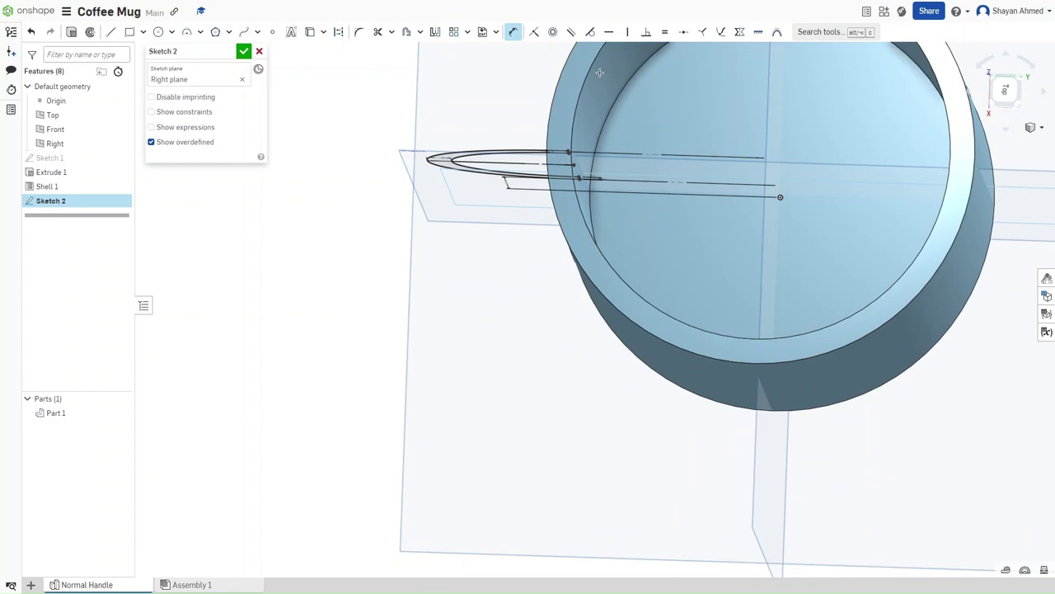
pyautogui.press('Up')
pyautogui.press('Up')
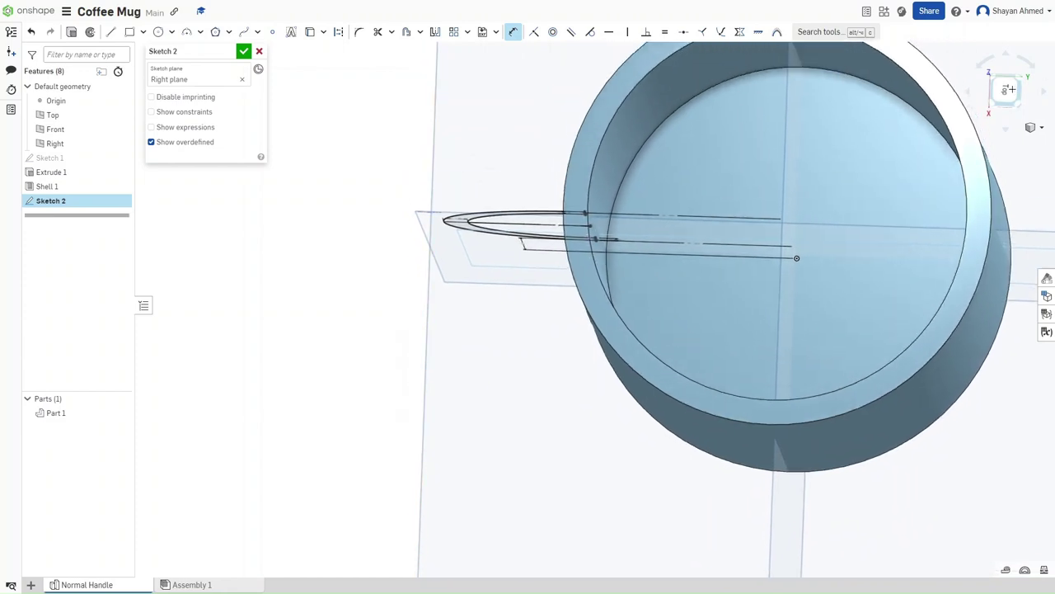
pyautogui.click(1007, 89)
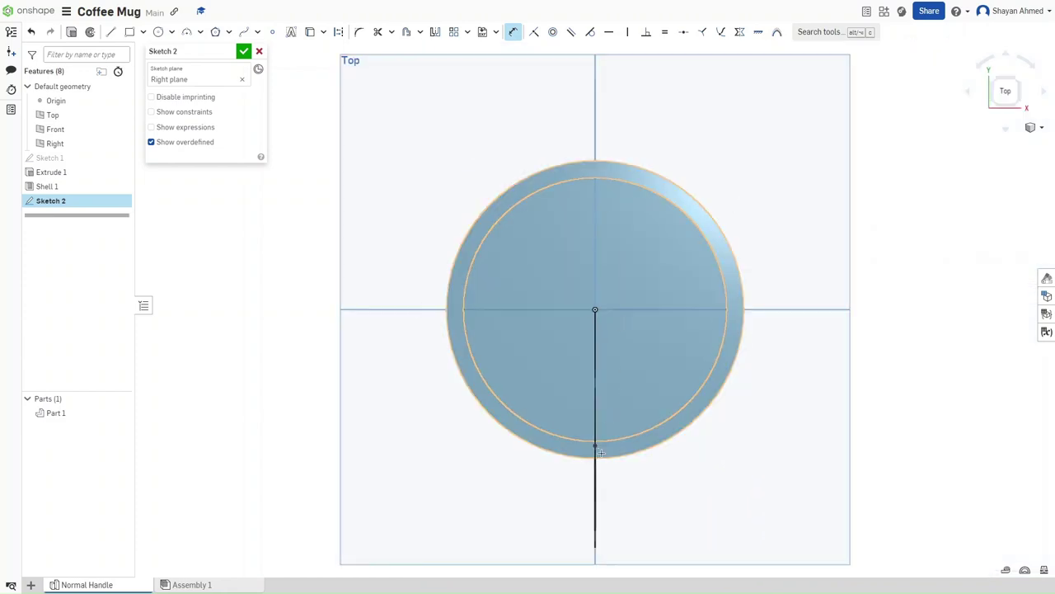
pyautogui.scroll(5, 601, 453)
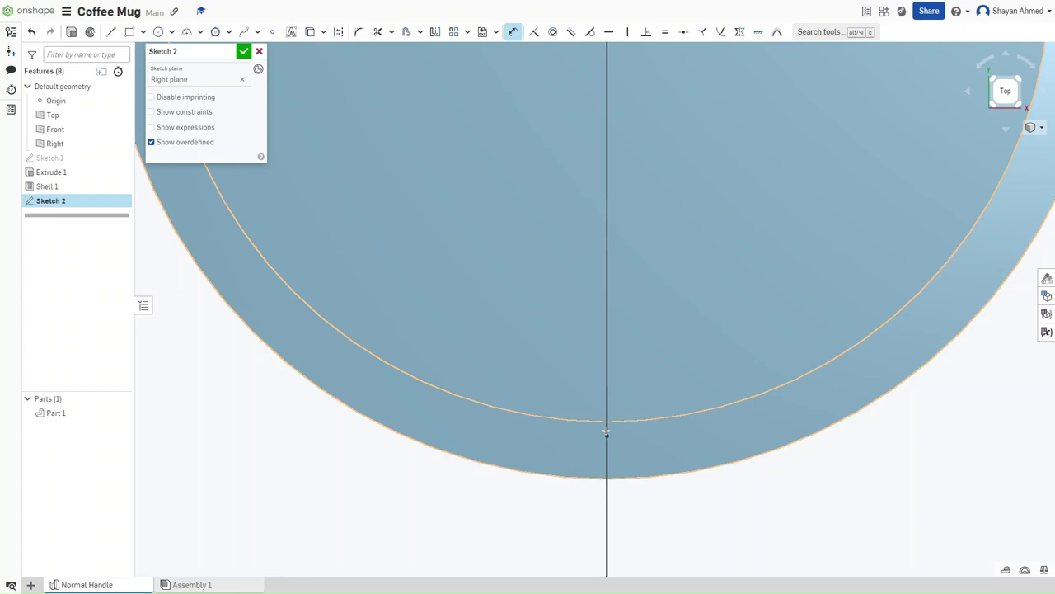
pyautogui.click(606, 432)
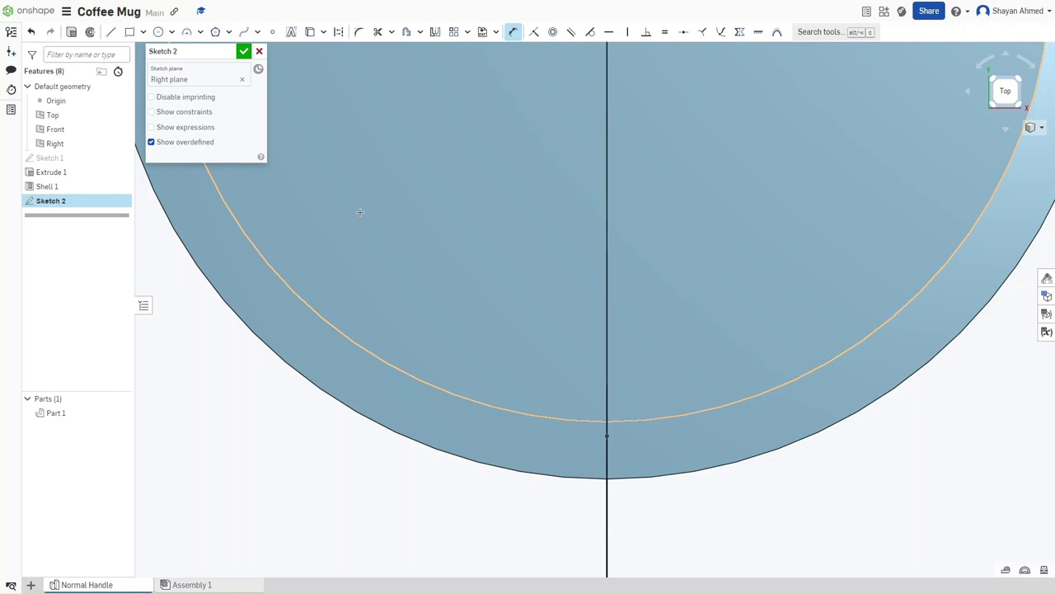
pyautogui.hotkey('shift', '7')
pyautogui.scroll(3, 511, 286)
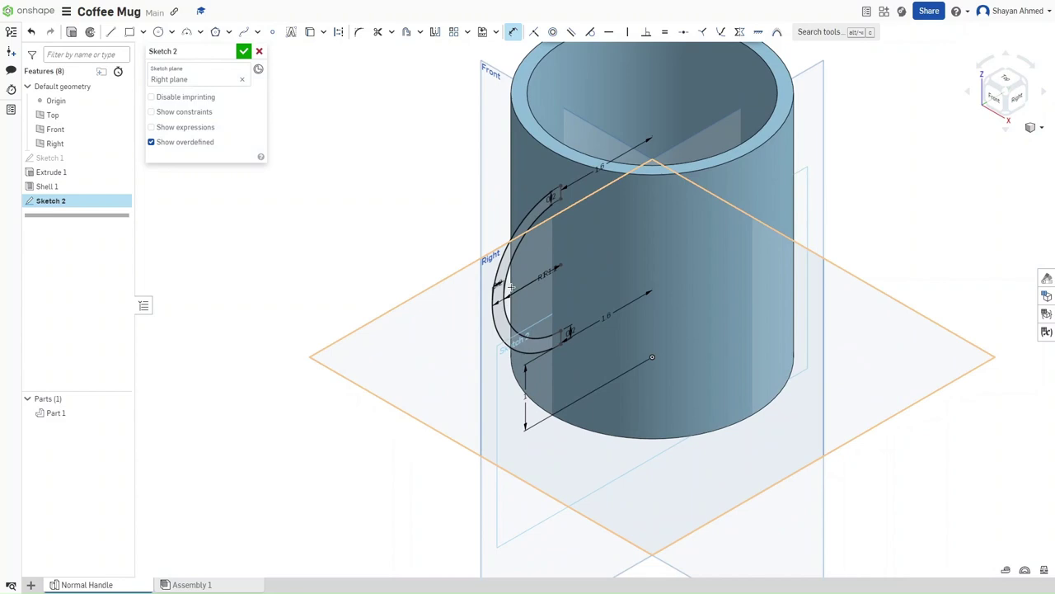
# Extrude the handle profile symmetrically to 0.4 in, merging it into the mug part
pyautogui.press('Return')
pyautogui.click(511, 286)
pyautogui.hotkey('shift', 'e')
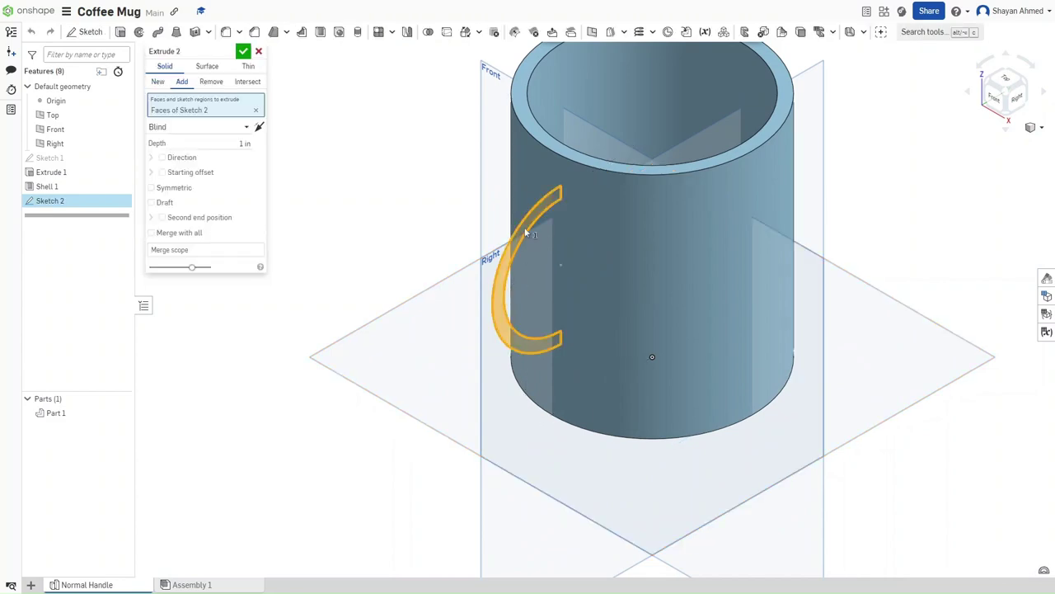
pyautogui.click(183, 187)
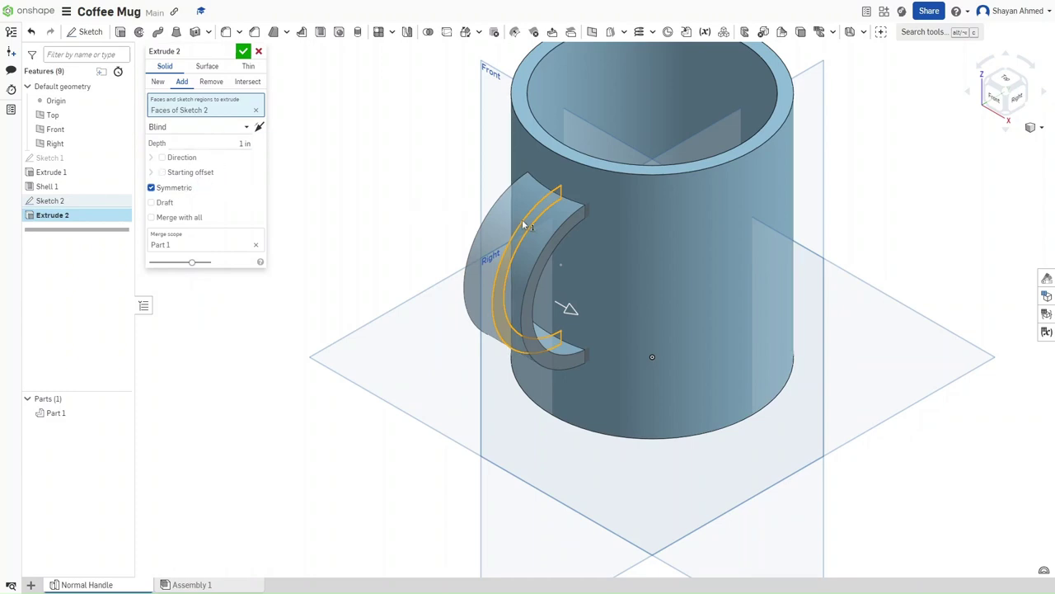
pyautogui.click(244, 142)
pyautogui.press('BackSpace')
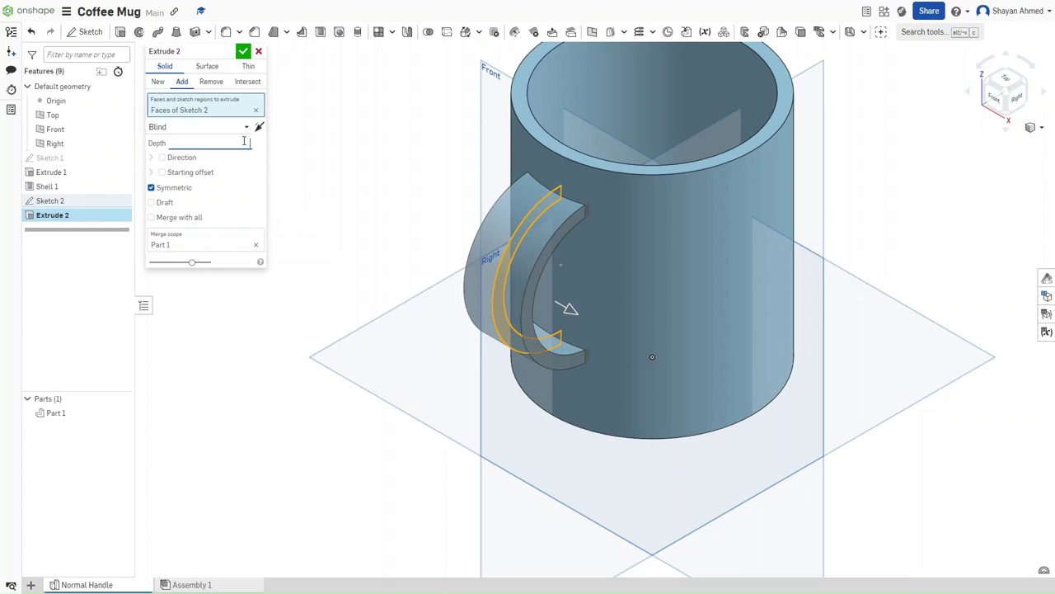
pyautogui.write('0.4')
pyautogui.press('Return')
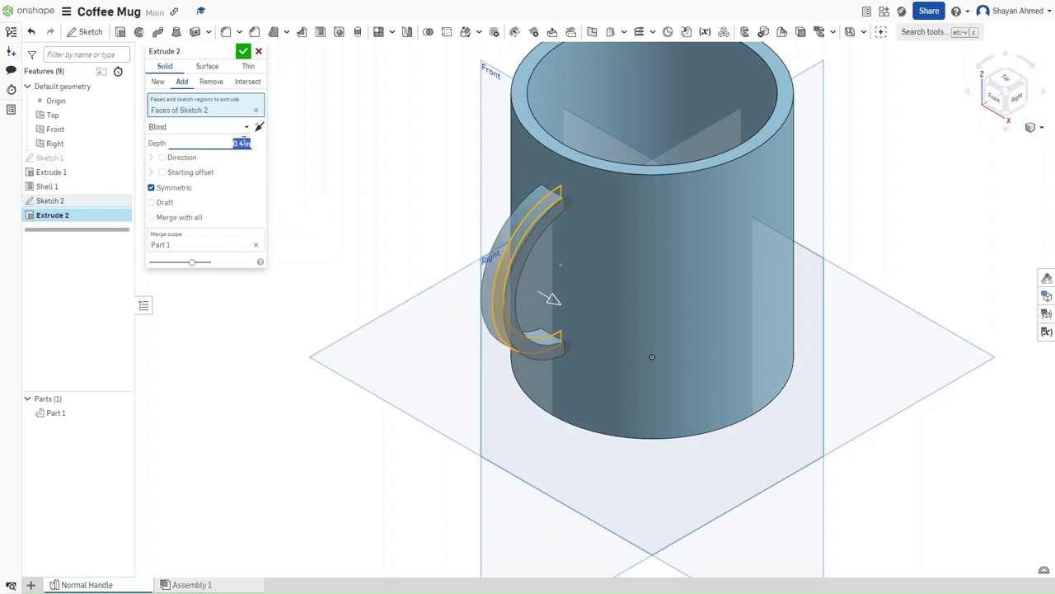
pyautogui.press('Return')
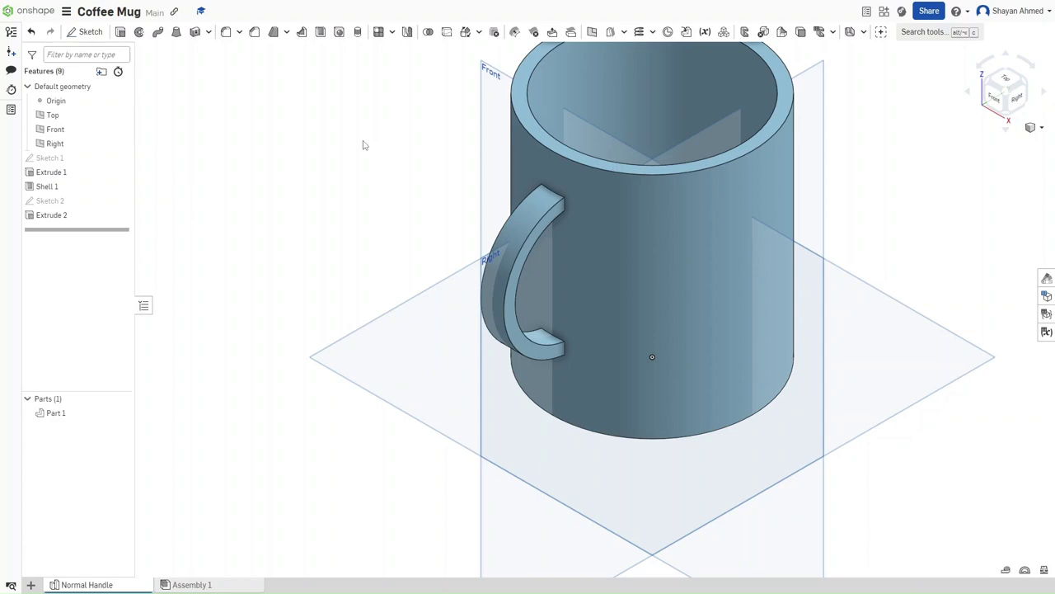
# Select the handle's two side faces and both end edges for a fillet
pyautogui.hotkey('shift', 'f')
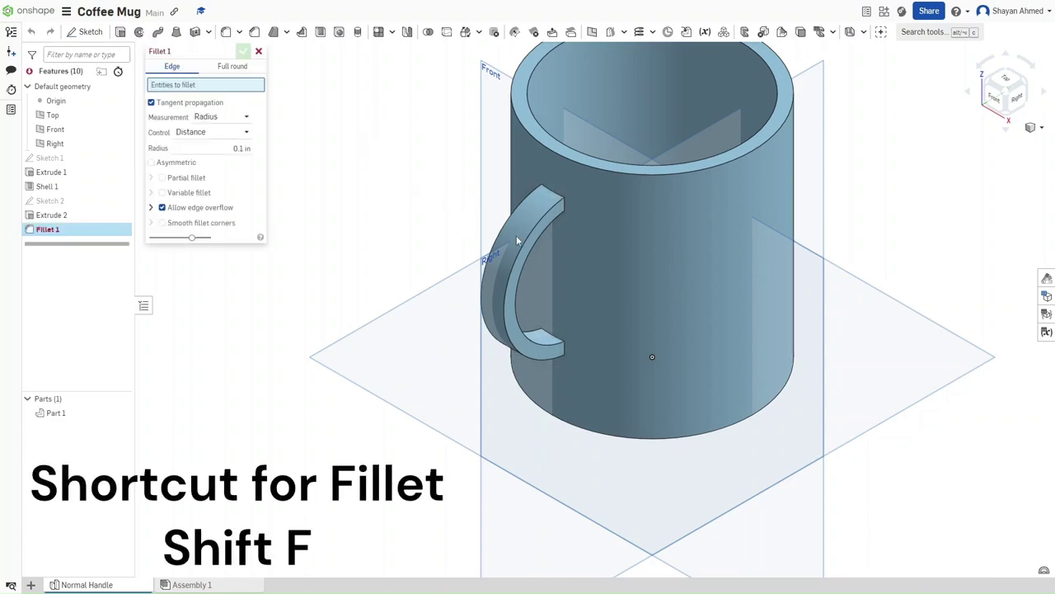
pyautogui.scroll(4, 528, 234)
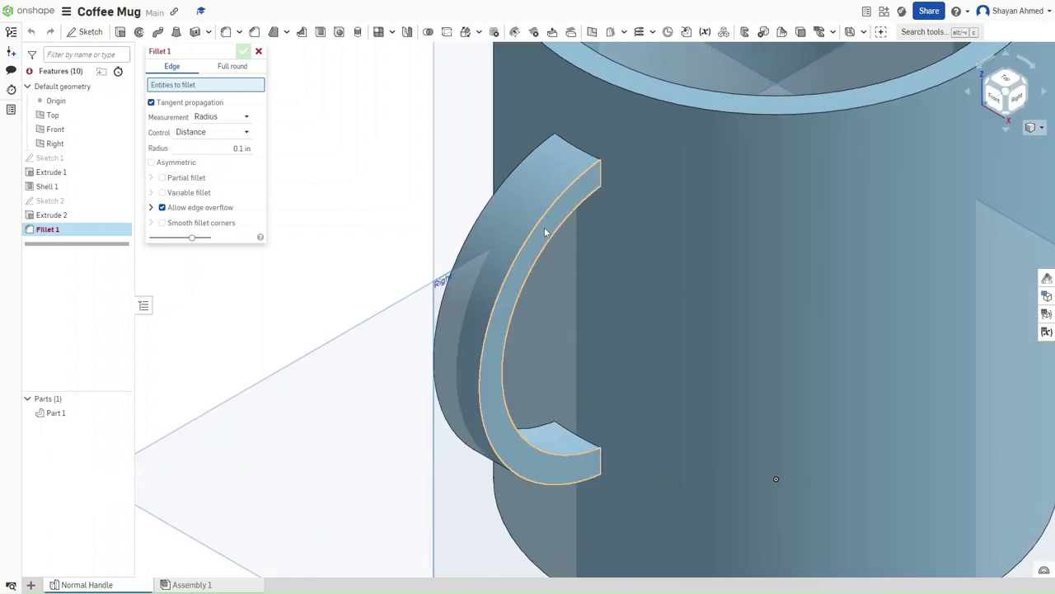
pyautogui.click(545, 233)
pyautogui.moveTo(547, 231); pyautogui.dragTo(498, 159, button='right')
pyautogui.click(498, 159)
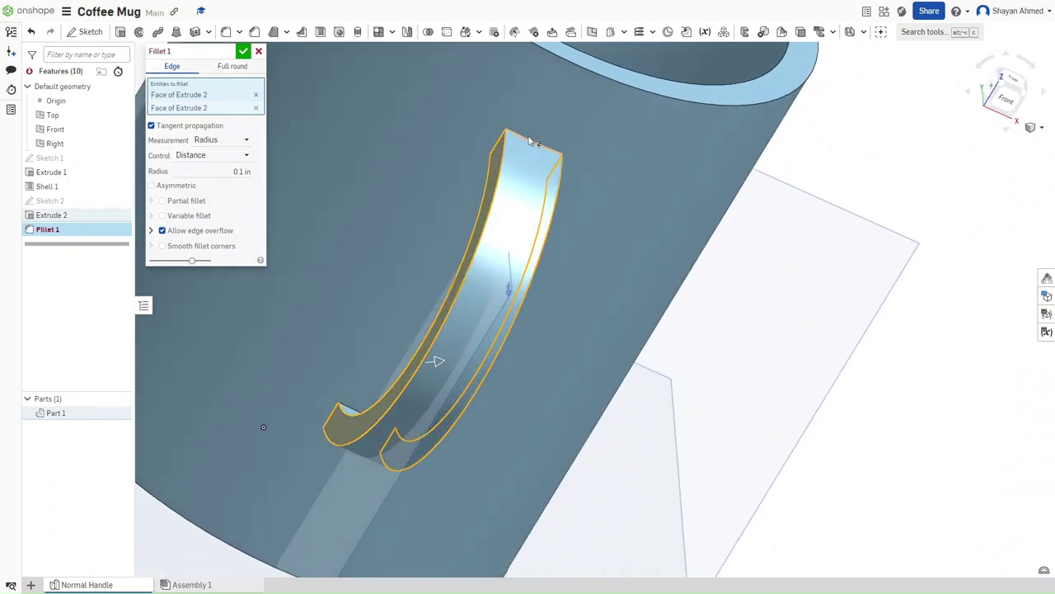
pyautogui.click(530, 142)
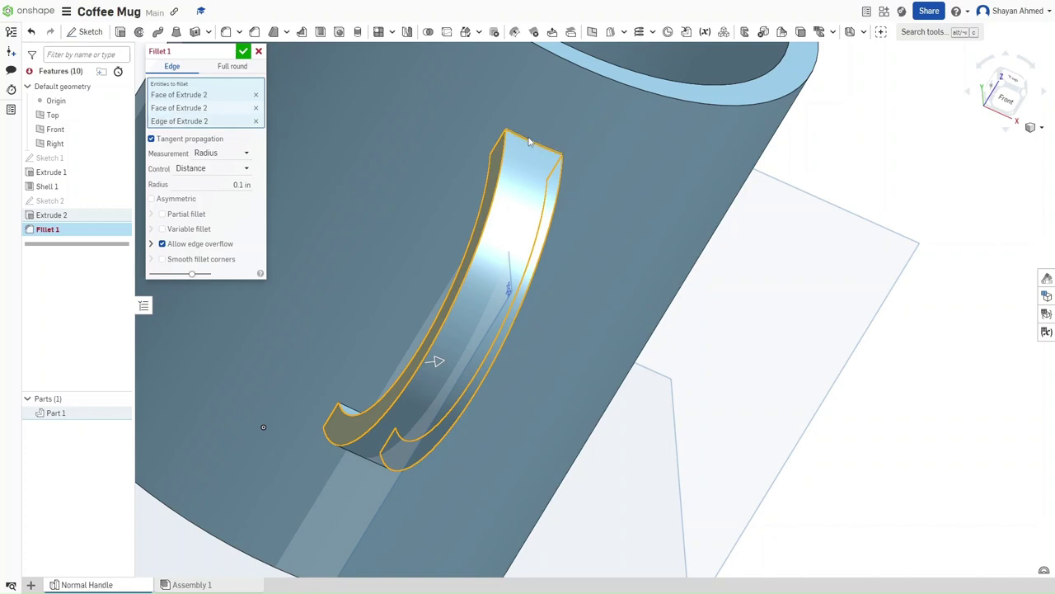
pyautogui.rightClick(526, 138)
pyautogui.click(533, 358)
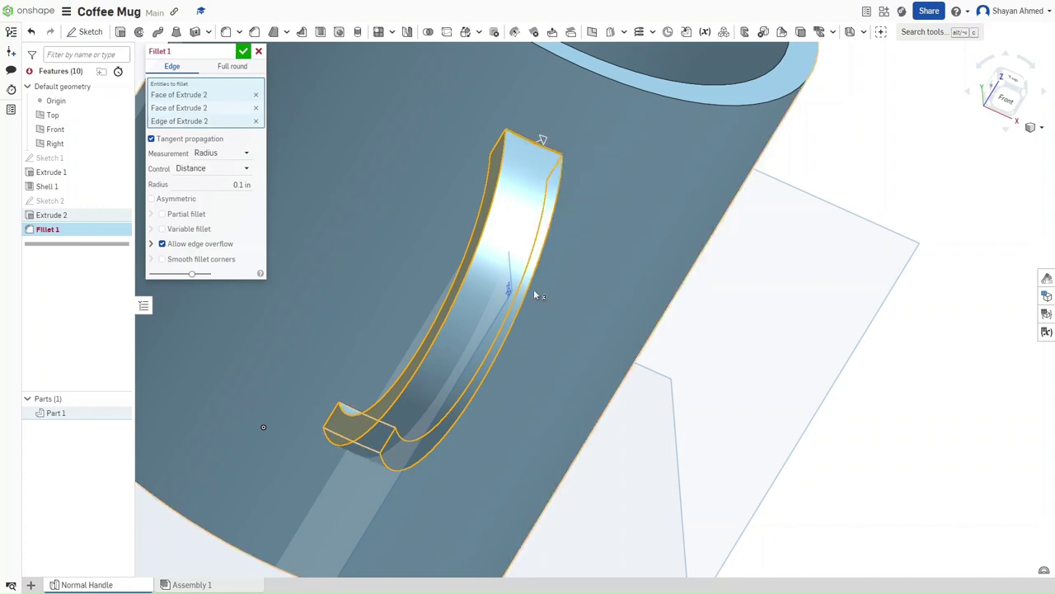
pyautogui.moveTo(471, 264); pyautogui.dragTo(313, 561, button='right')
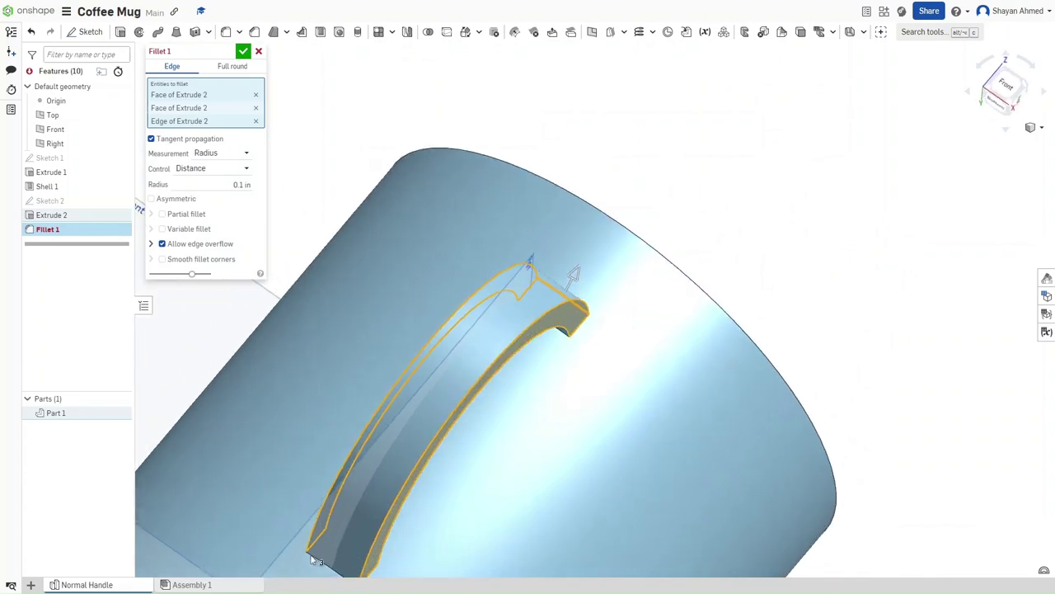
pyautogui.click(329, 565)
pyautogui.moveTo(518, 494); pyautogui.dragTo(483, 322, button='right')
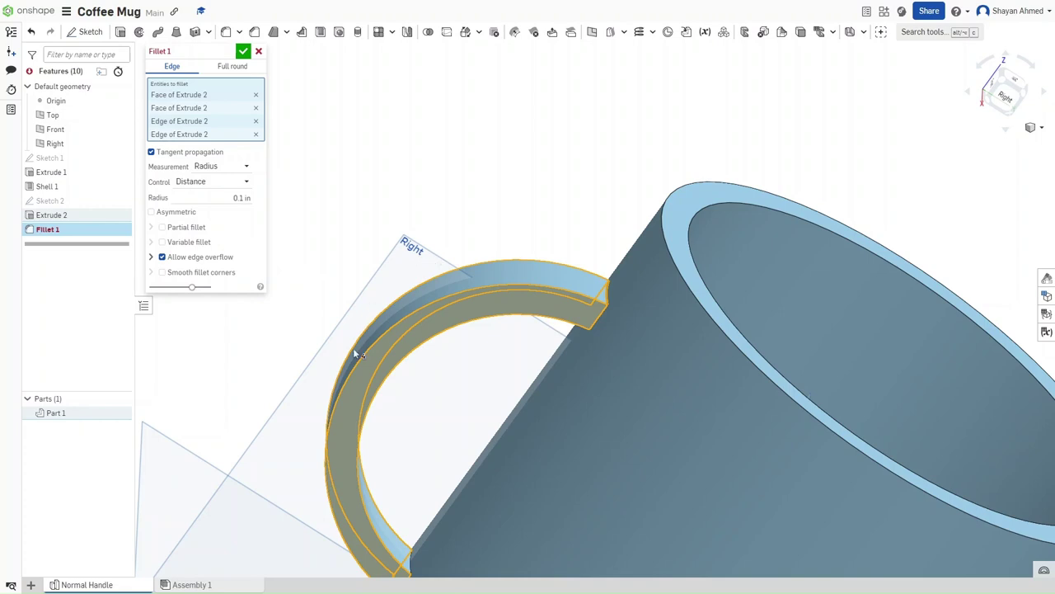
# Set the fillet radius to 0.05 in and apply it
pyautogui.click(229, 198)
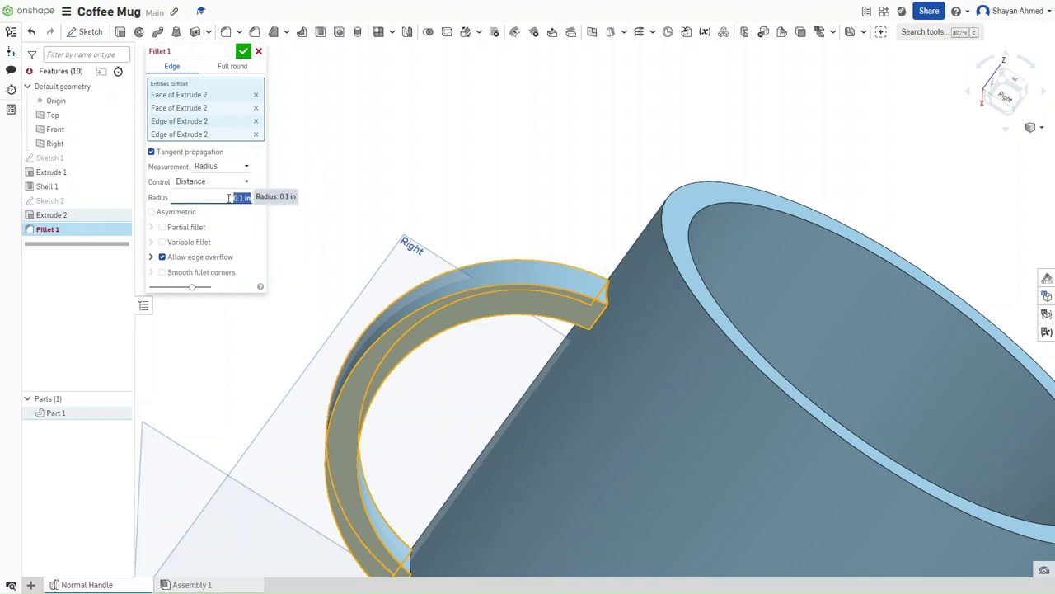
pyautogui.write('0.05')
pyautogui.press('Return')
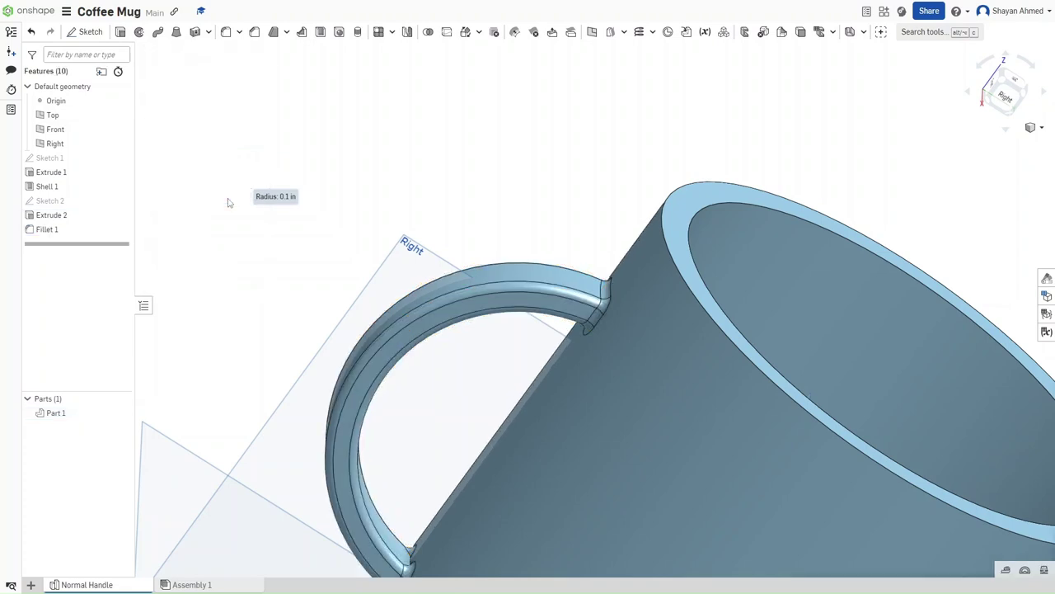
# Create Fillet 2 of 0.1 in on the Shell 1 inner face and outer rim edge
pyautogui.hotkey('shift', '7')
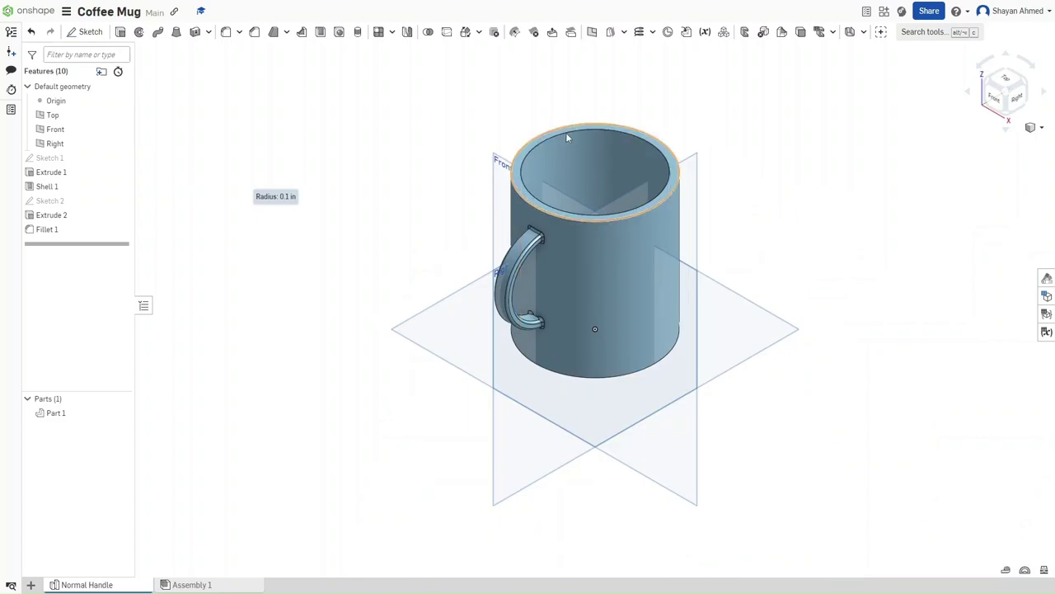
pyautogui.scroll(4, 567, 133)
pyautogui.scroll(-1, 568, 235)
pyautogui.scroll(3, 568, 220)
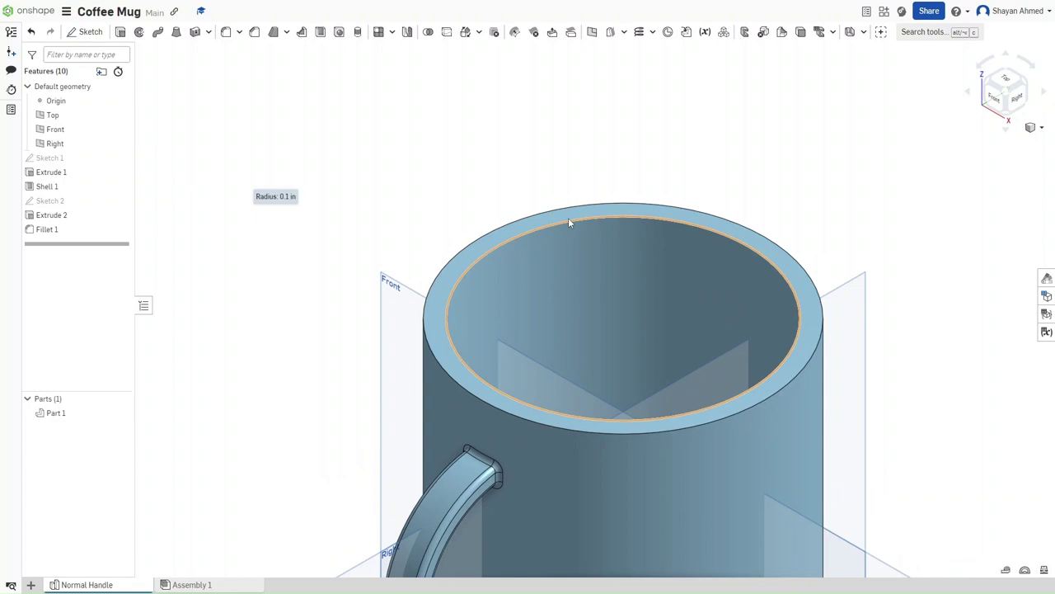
pyautogui.hotkey('shift', 'f')
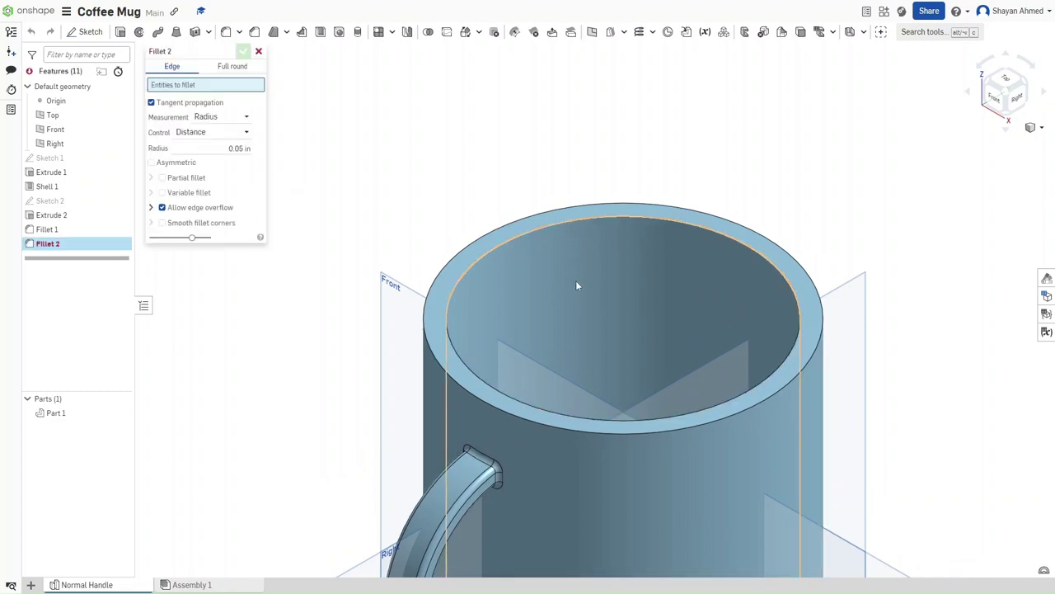
pyautogui.click(577, 285)
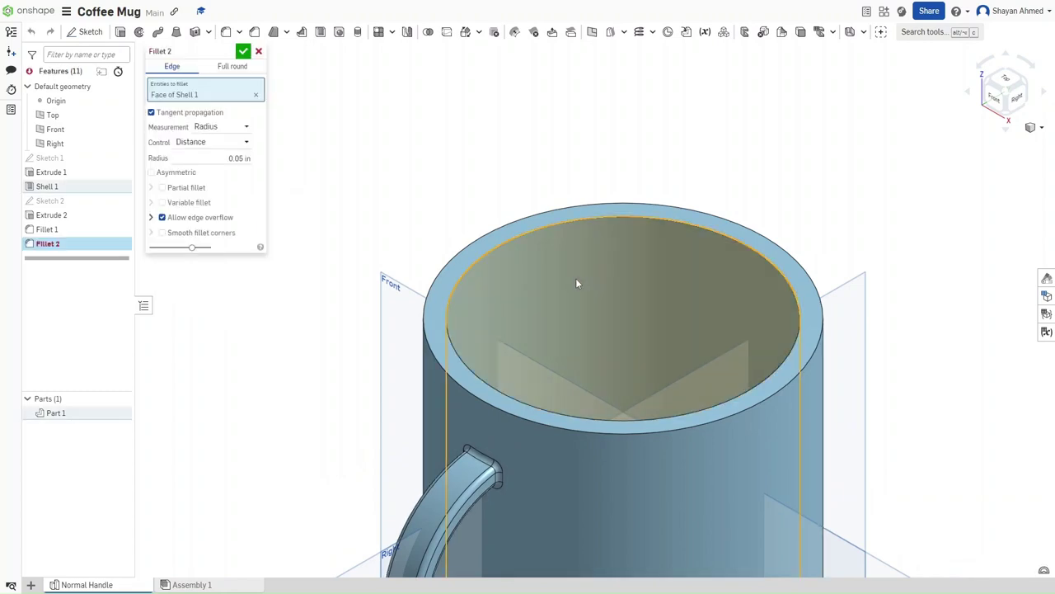
pyautogui.click(494, 235)
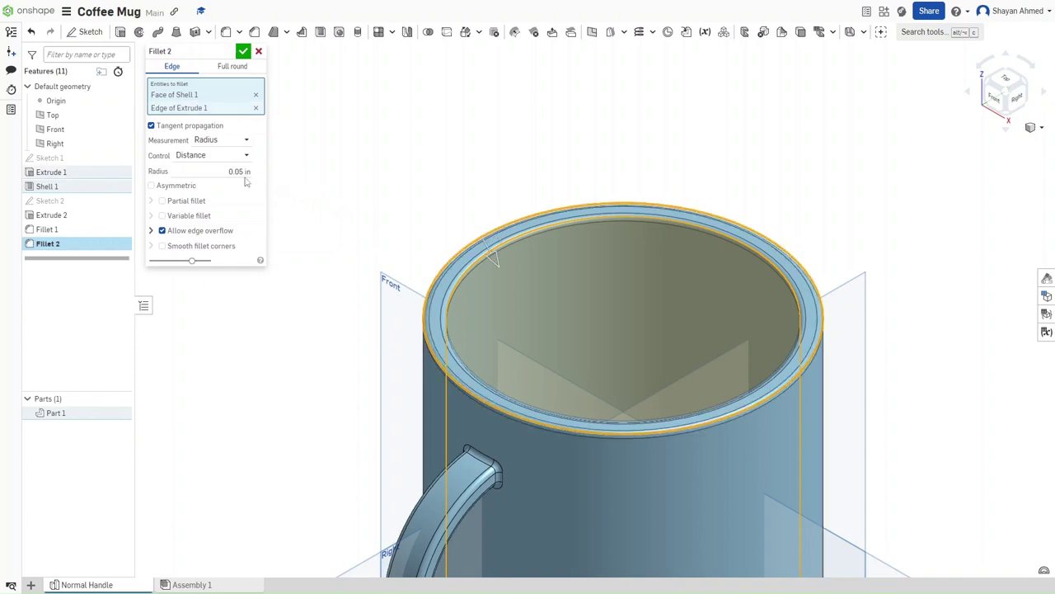
pyautogui.click(239, 172)
pyautogui.press('BackSpace')
pyautogui.write('0.1')
pyautogui.press('Return')
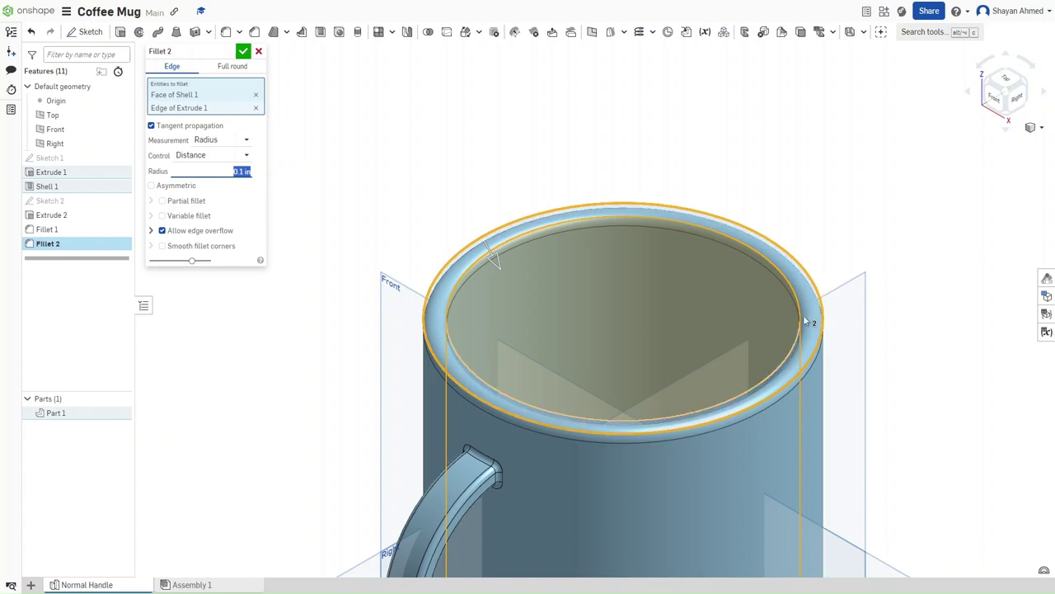
pyautogui.click(243, 51)
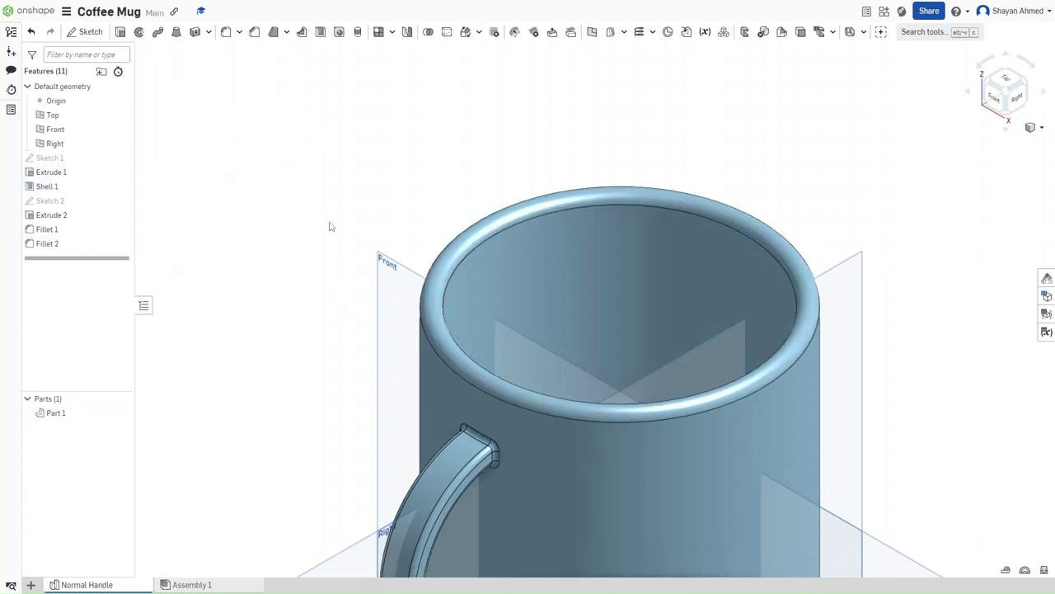
pyautogui.scroll(-5, 331, 230)
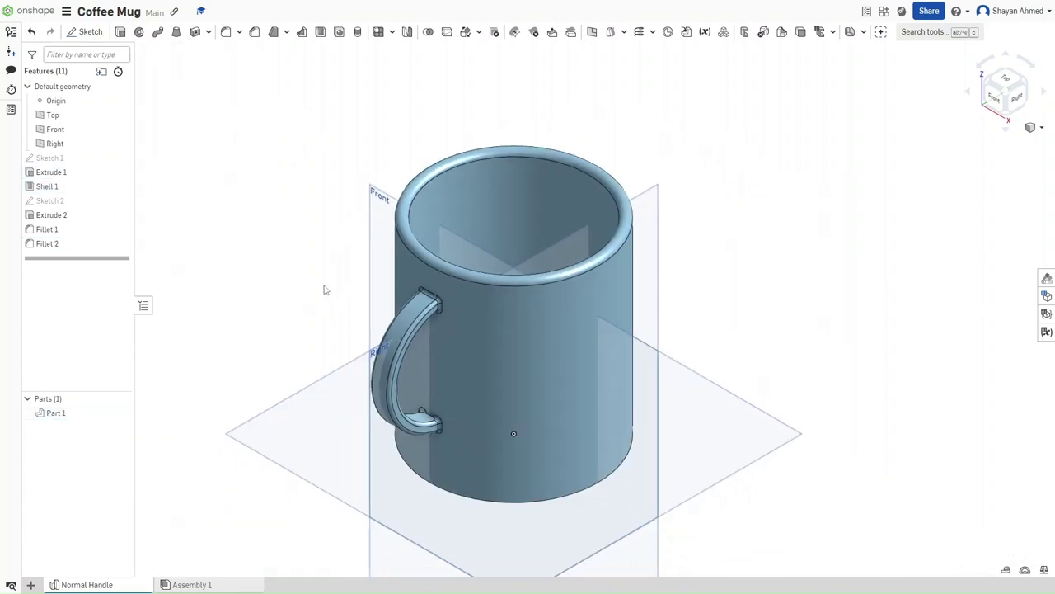